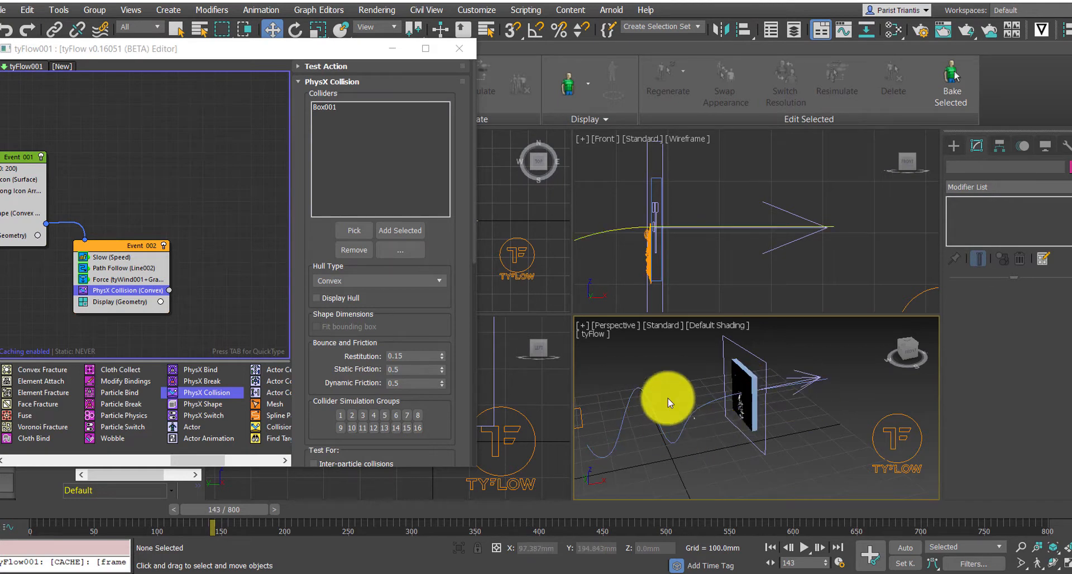
# Orbit and zoom the perspective view around the collider box and select it to inspect the collision.
pyautogui.scroll(4, 710, 415)
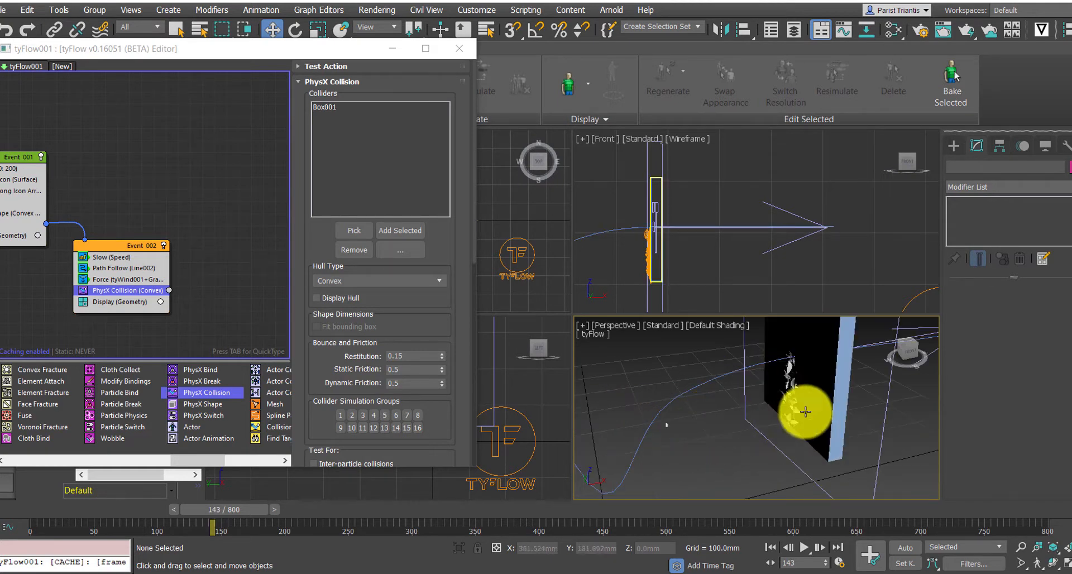
pyautogui.moveTo(807, 379); pyautogui.dragTo(778, 360, button='middle')
pyautogui.scroll(4, 763, 420)
pyautogui.scroll(-2, 763, 421)
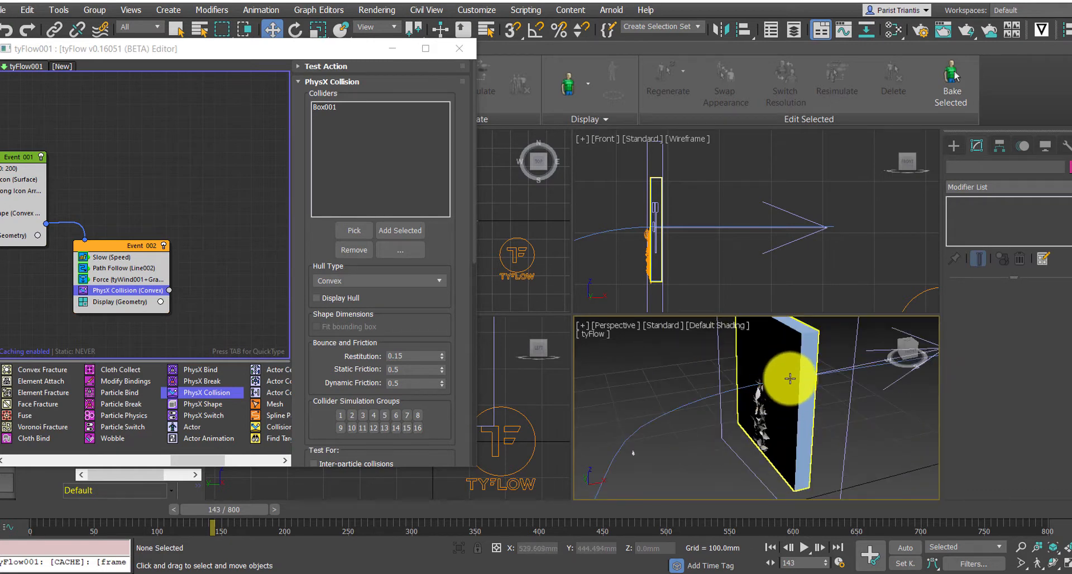
pyautogui.click(789, 379)
pyautogui.scroll(-3, 653, 411)
pyautogui.moveTo(653, 411); pyautogui.dragTo(710, 430, button='middle')
# Pan the tyFlow graph and select the PhysX Collision operator in Event_002 to review its settings.
pyautogui.moveTo(149, 292); pyautogui.dragTo(275, 311, button='middle')
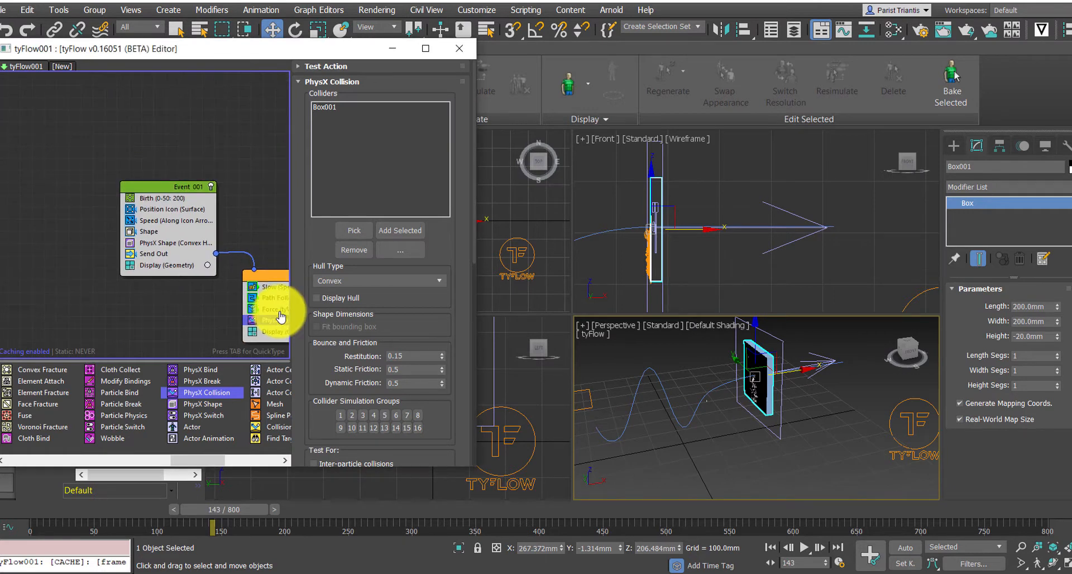
pyautogui.scroll(1, 192, 288)
pyautogui.moveTo(220, 275); pyautogui.dragTo(205, 294, button='middle')
pyautogui.scroll(-1, 160, 282)
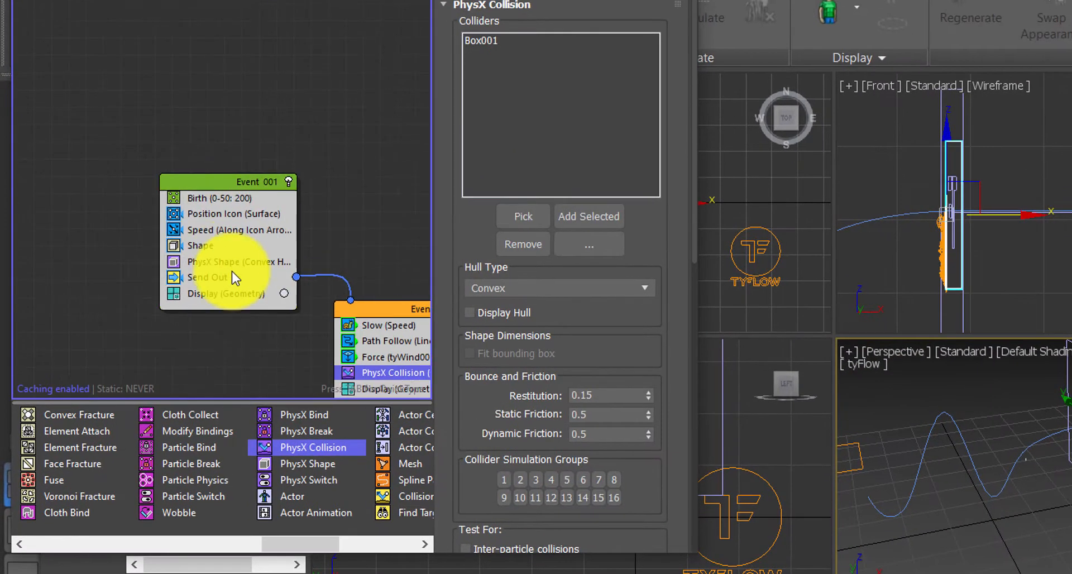
pyautogui.scroll(1, 228, 271)
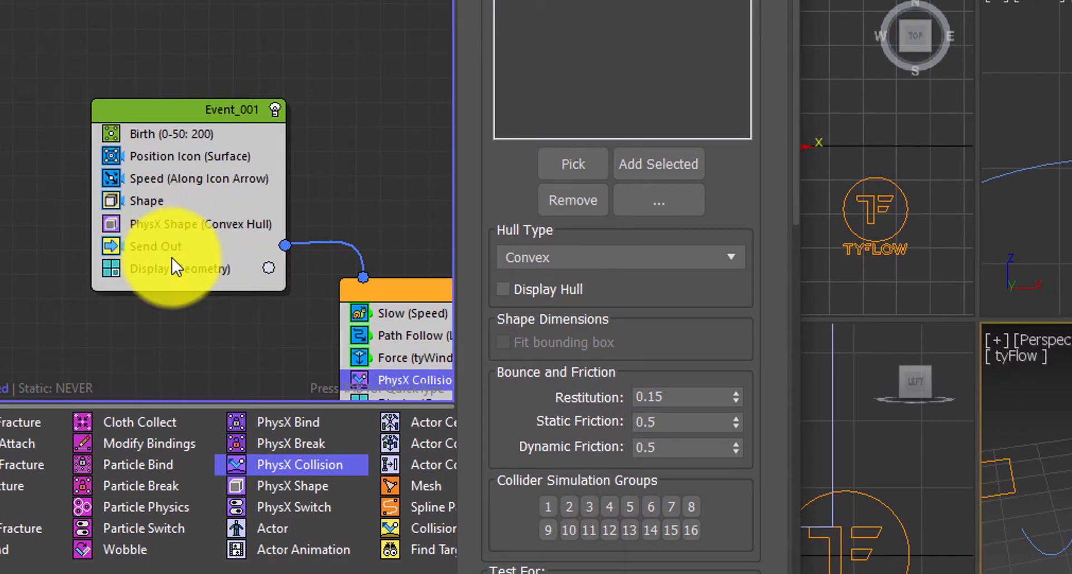
pyautogui.moveTo(172, 257); pyautogui.dragTo(0, 153, button='middle')
pyautogui.moveTo(34, 223); pyautogui.dragTo(77, 230, button='middle')
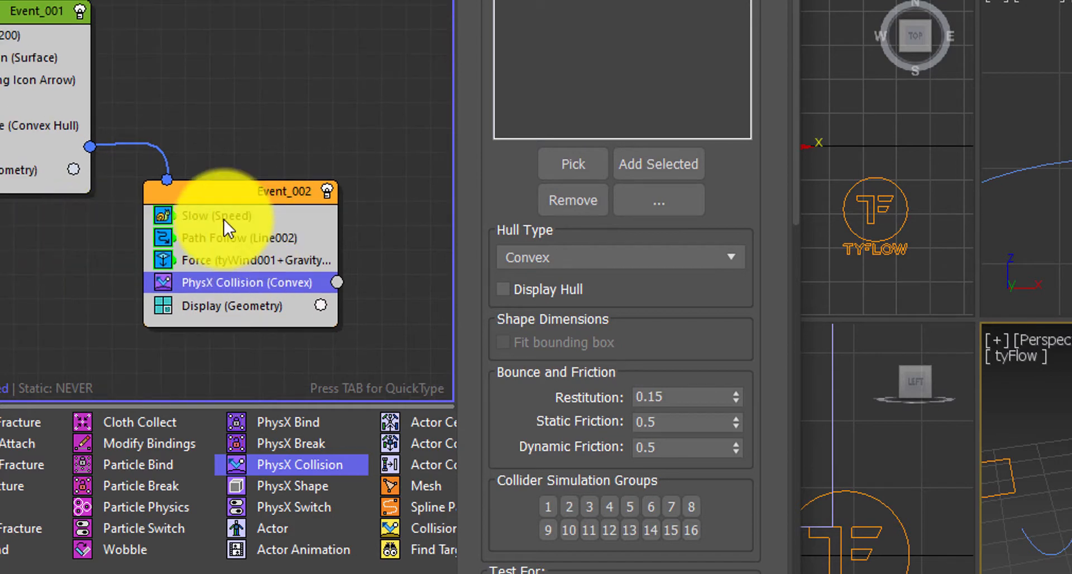
pyautogui.moveTo(331, 241); pyautogui.dragTo(280, 259, button='middle')
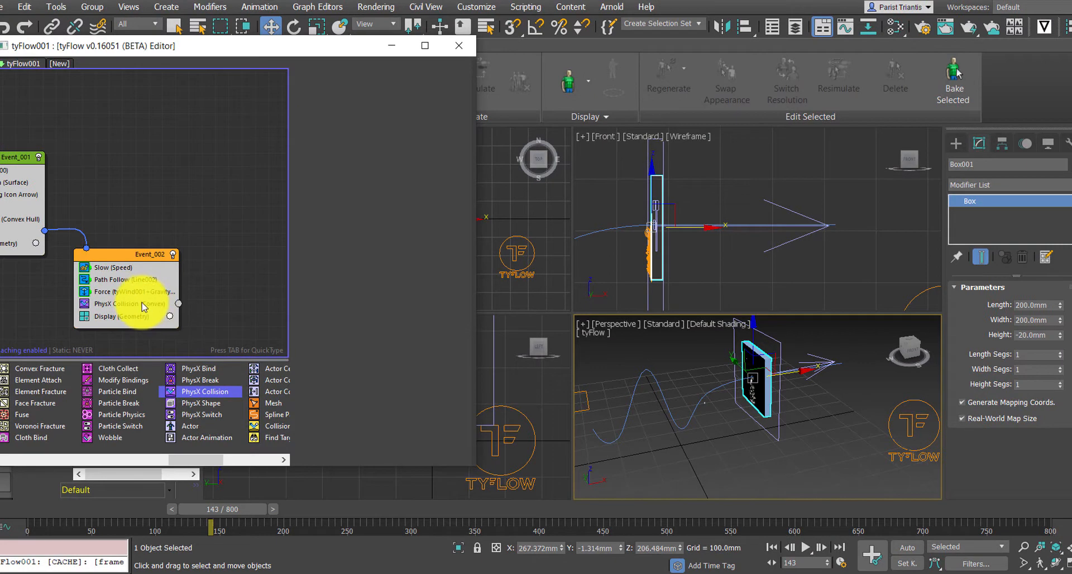
pyautogui.click(144, 307)
# Orbit the perspective view and scrub the timeline to review the particles hitting the box.
pyautogui.scroll(5, 724, 389)
pyautogui.scroll(-5, 746, 394)
pyautogui.moveTo(763, 394)
pyautogui.keyDown('alt'); pyautogui.mouseDown(button='middle')
pyautogui.moveTo(695, 402)
pyautogui.moveTo(765, 390)
pyautogui.mouseUp(button='middle'); pyautogui.keyUp('alt')
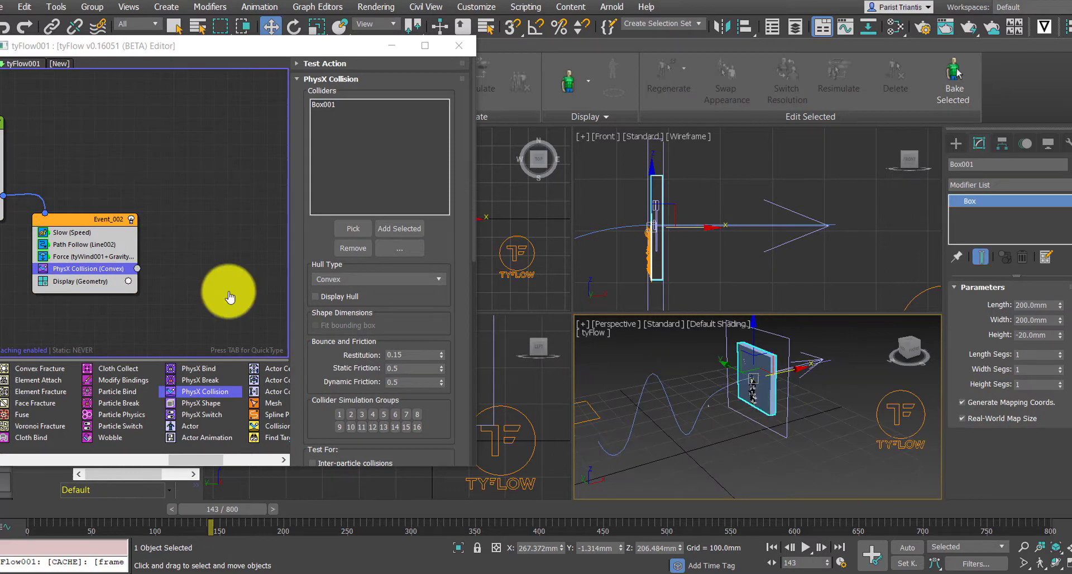
pyautogui.moveTo(227, 292); pyautogui.dragTo(245, 291, button='middle')
pyautogui.scroll(1, 84, 268)
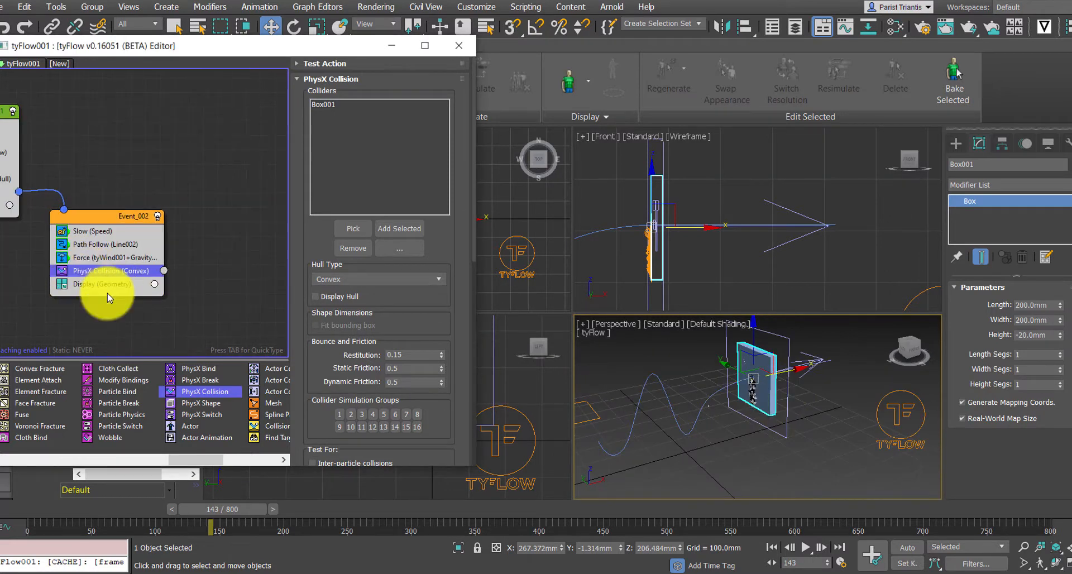
pyautogui.scroll(-1, 114, 280)
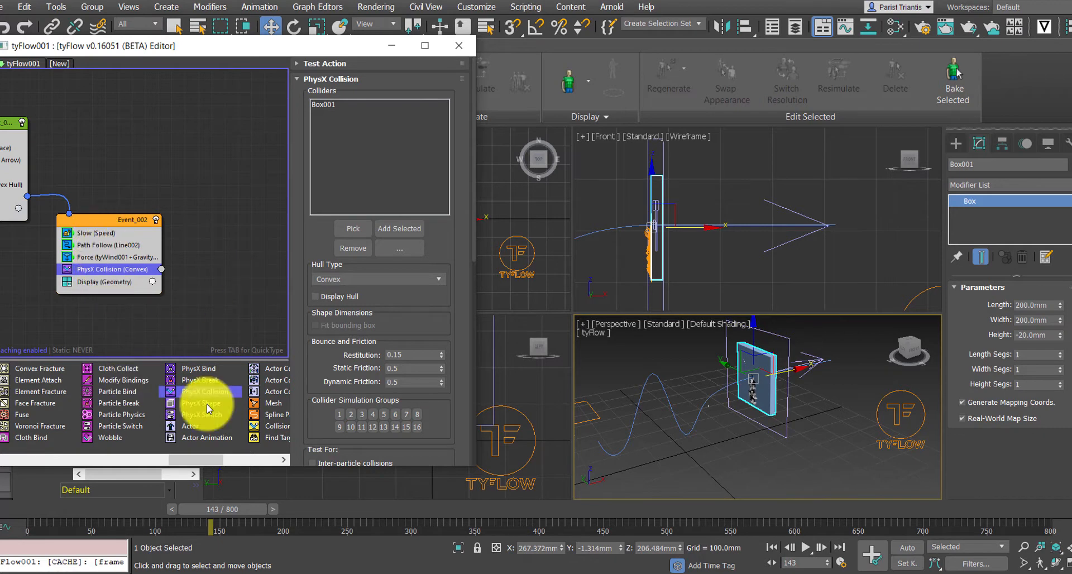
pyautogui.scroll(5, 747, 390)
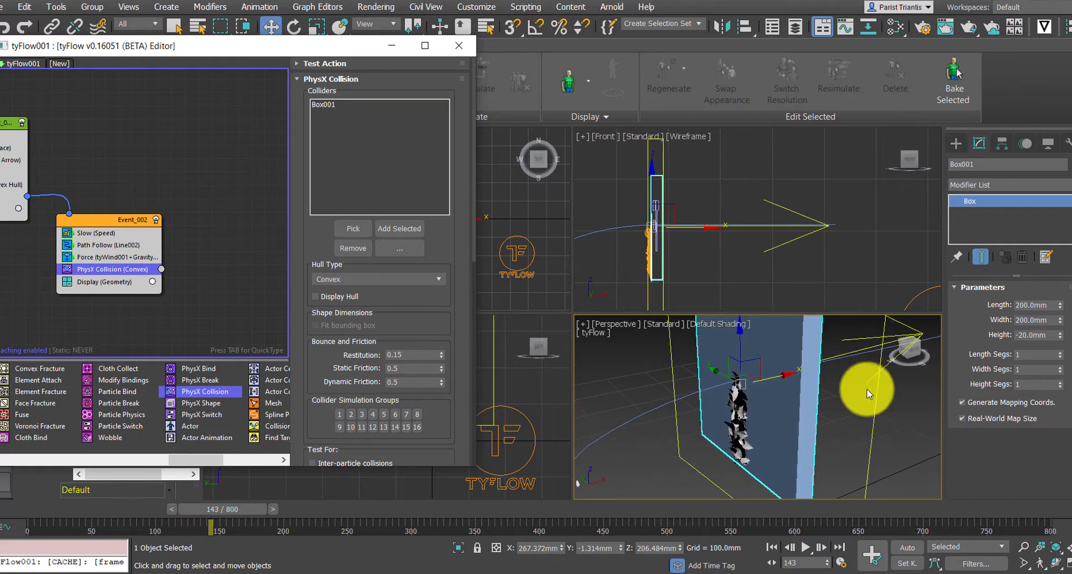
pyautogui.scroll(-6, 808, 390)
pyautogui.keyDown('alt'); pyautogui.moveTo(678, 408); pyautogui.dragTo(802, 399, button='middle'); pyautogui.keyUp('alt')
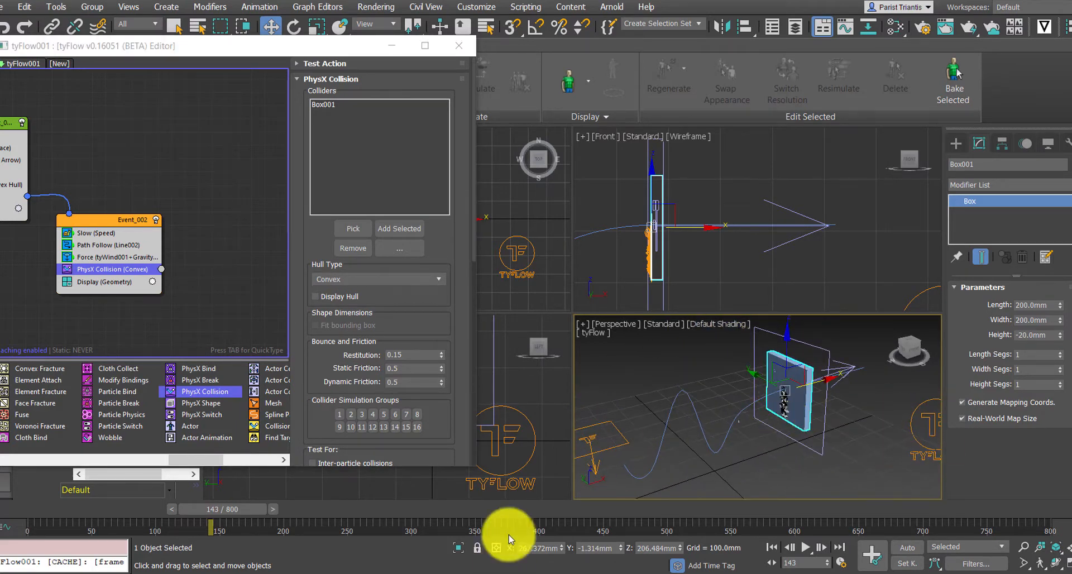
pyautogui.moveTo(234, 509); pyautogui.dragTo(158, 503)
pyautogui.scroll(10, 708, 457)
pyautogui.scroll(-10, 708, 456)
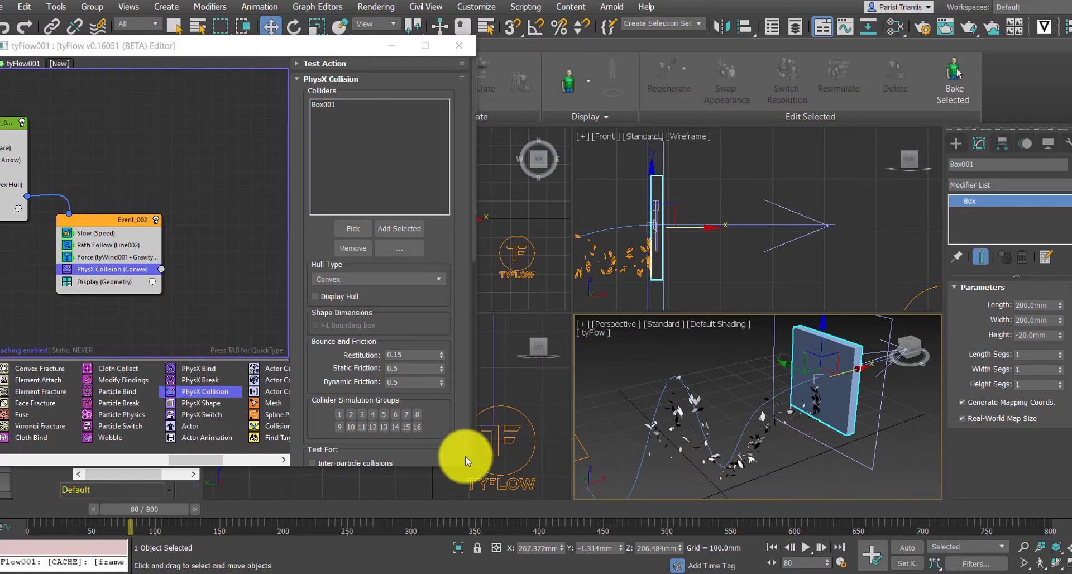
pyautogui.moveTo(166, 508); pyautogui.dragTo(319, 506)
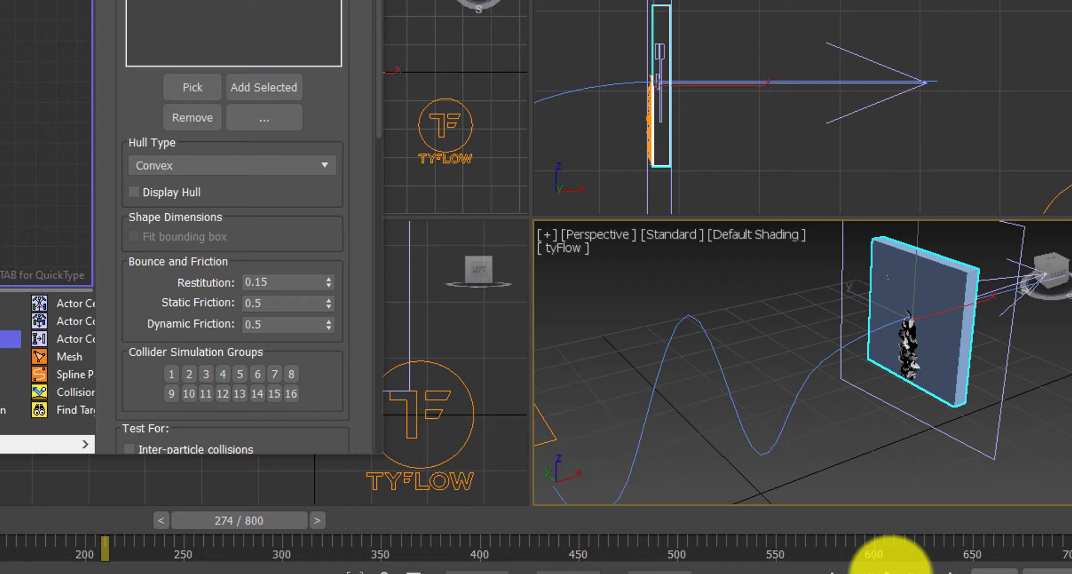
# Move the collider box along one axis with the Move tool.
pyautogui.press('w')
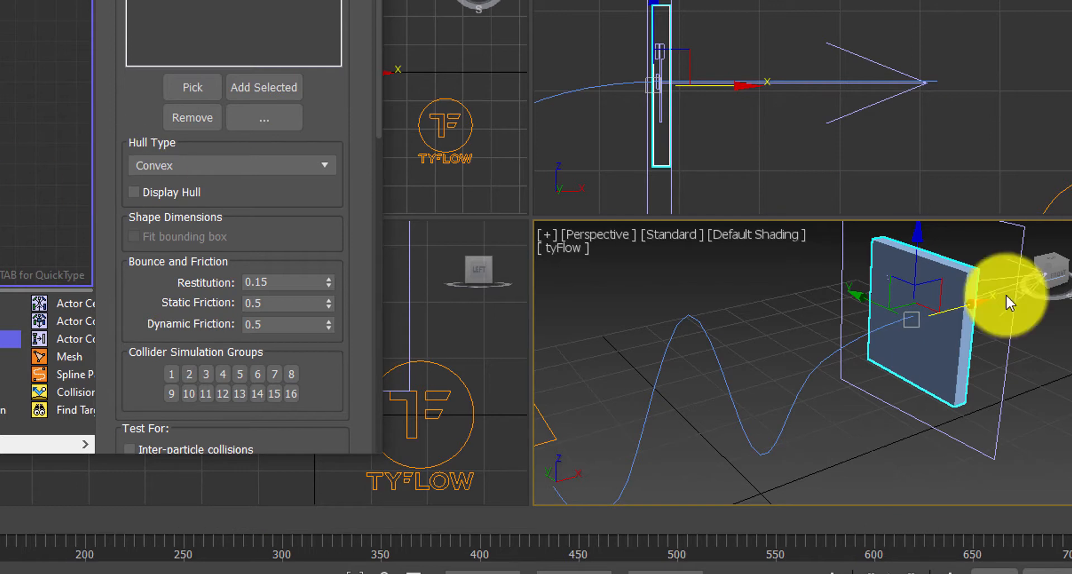
pyautogui.keyDown('alt'); pyautogui.moveTo(933, 339); pyautogui.dragTo(669, 342, button='middle'); pyautogui.keyUp('alt')
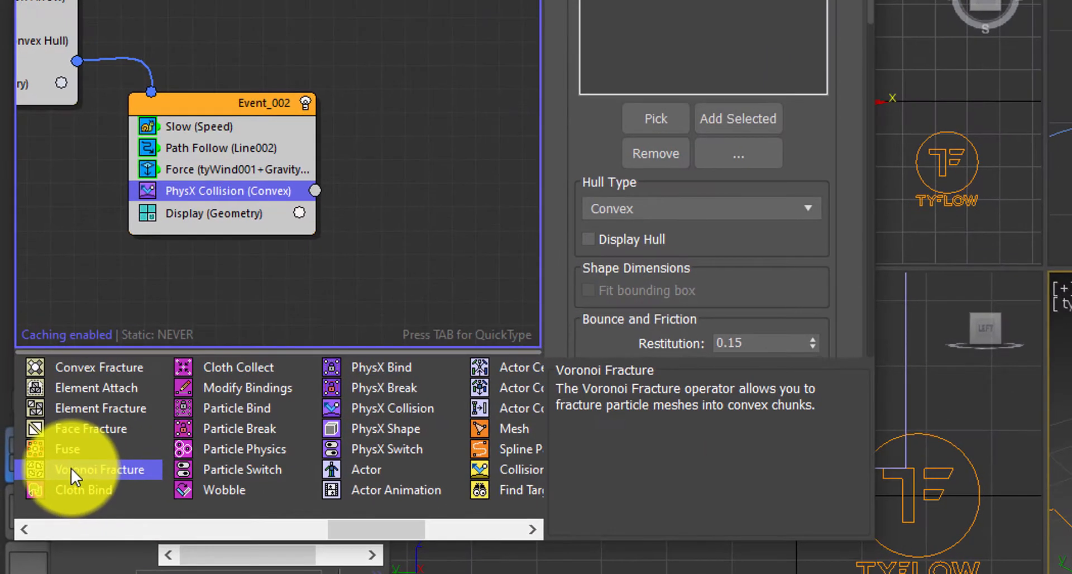
# Add a Voronoi Fracture event to the graph and wire the PhysX Collision output into it.
pyautogui.moveTo(47, 443); pyautogui.dragTo(320, 254)
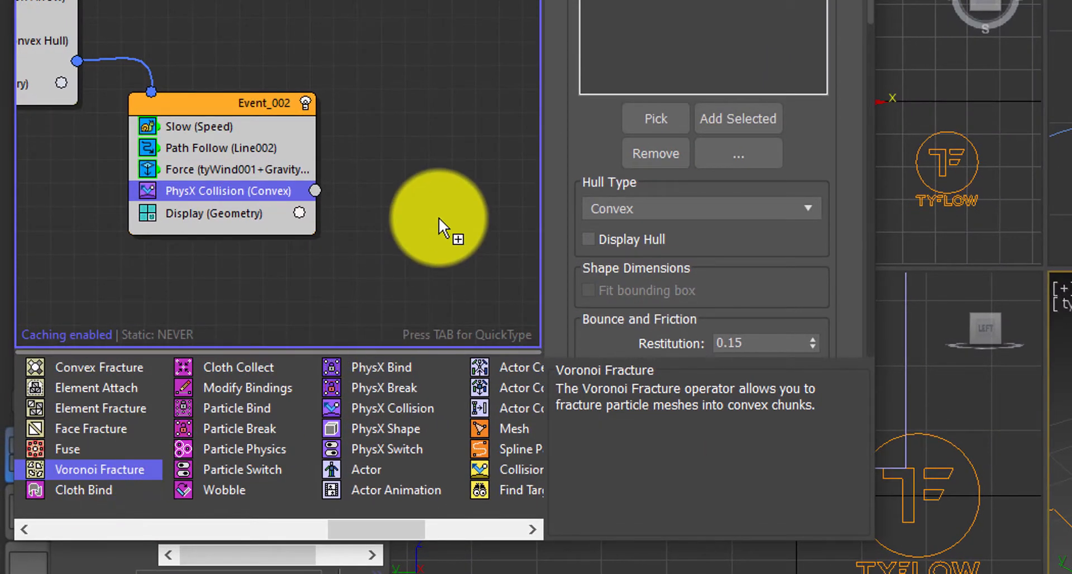
pyautogui.moveTo(438, 216); pyautogui.dragTo(438, 217)
pyautogui.moveTo(504, 217); pyautogui.dragTo(440, 209)
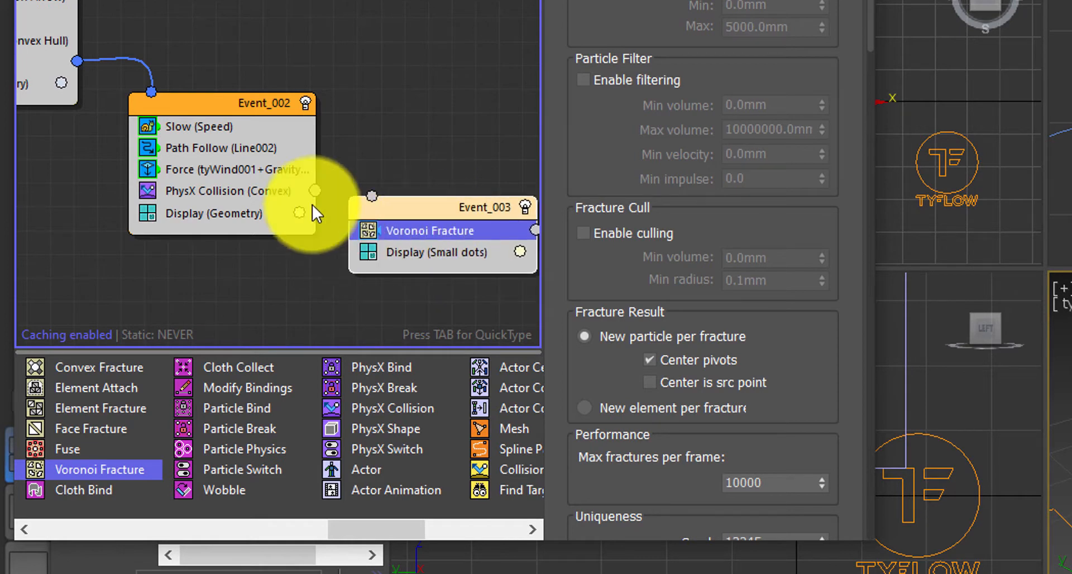
pyautogui.moveTo(315, 190); pyautogui.dragTo(373, 199)
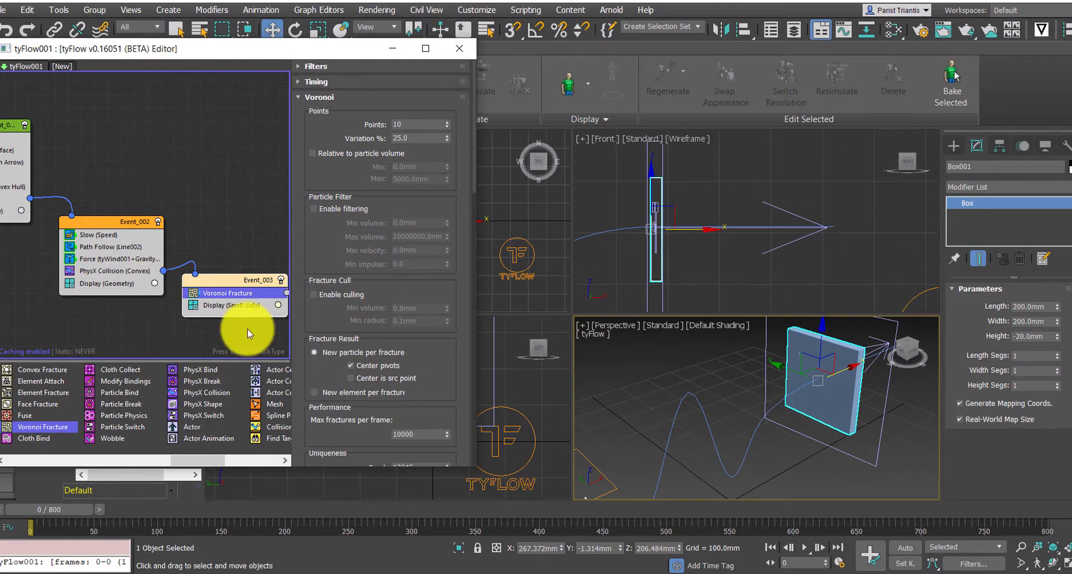
# Set the new event's Display operator type to Geometry.
pyautogui.click(254, 306)
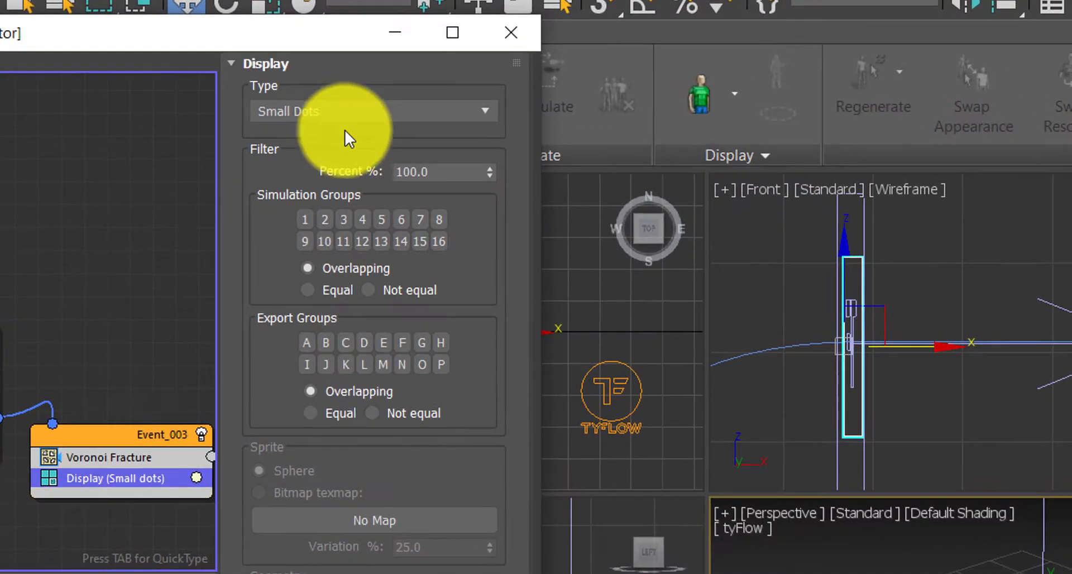
pyautogui.click(372, 96)
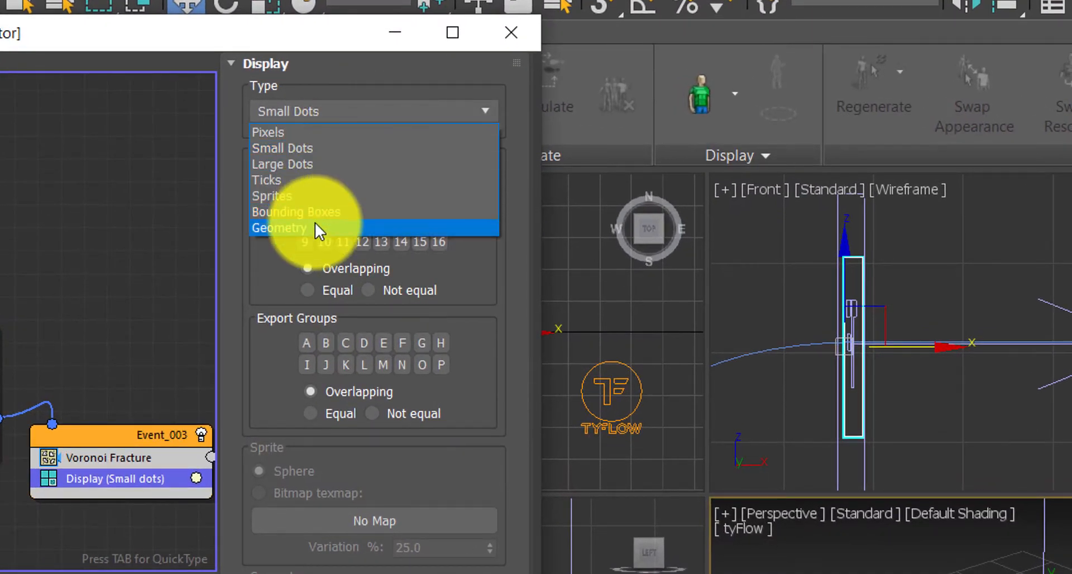
pyautogui.click(314, 224)
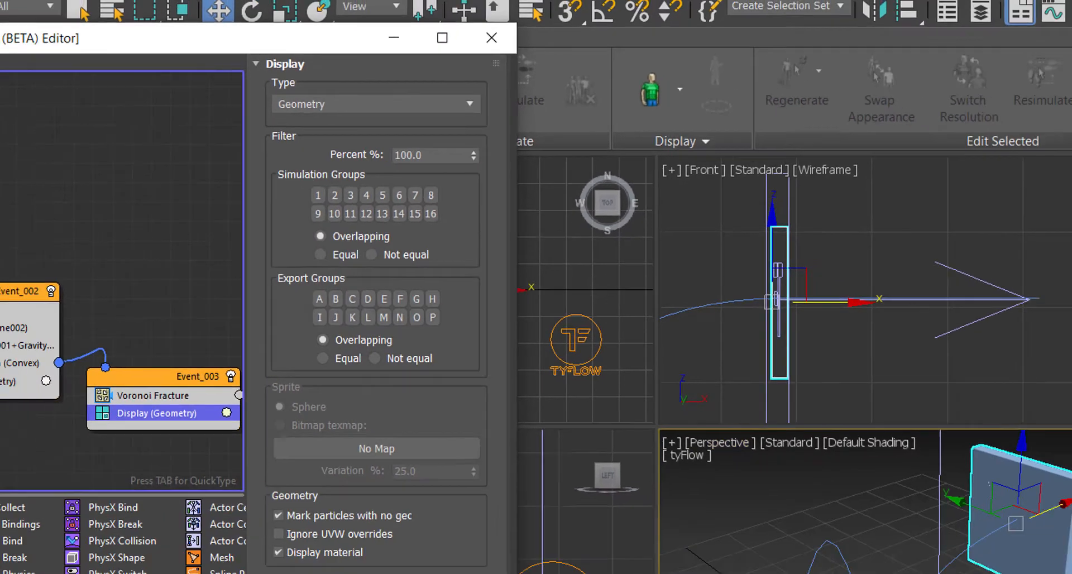
# Orbit the perspective view and play the simulation to preview the fracture.
pyautogui.keyDown('alt'); pyautogui.moveTo(789, 432); pyautogui.dragTo(729, 378, button='middle'); pyautogui.keyUp('alt')
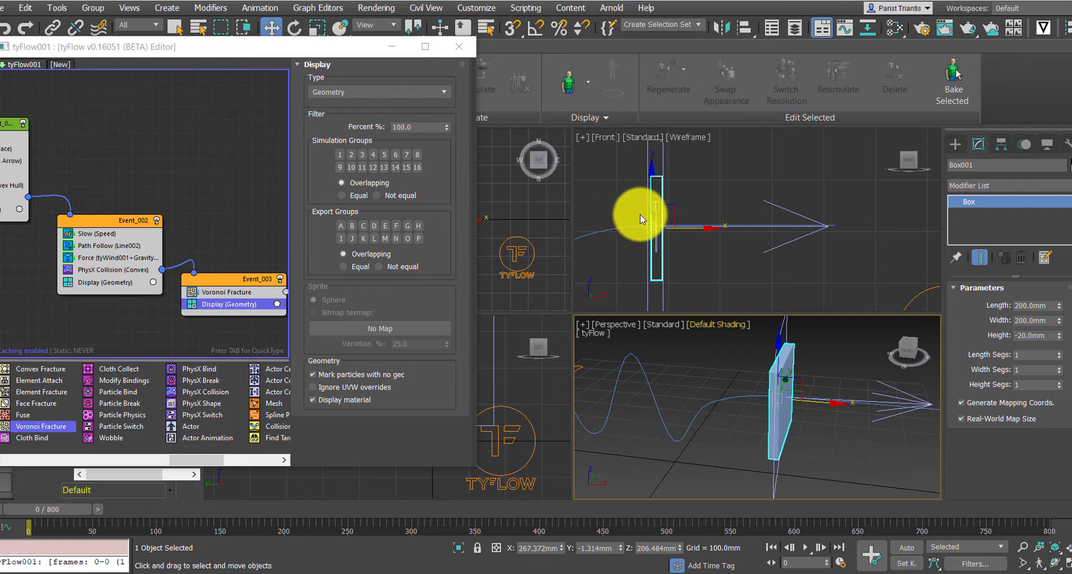
pyautogui.moveTo(729, 442)
pyautogui.keyDown('alt'); pyautogui.mouseDown(button='middle')
pyautogui.moveTo(735, 426)
pyautogui.moveTo(749, 430)
pyautogui.moveTo(713, 445)
pyautogui.mouseUp(button='middle'); pyautogui.keyUp('alt')
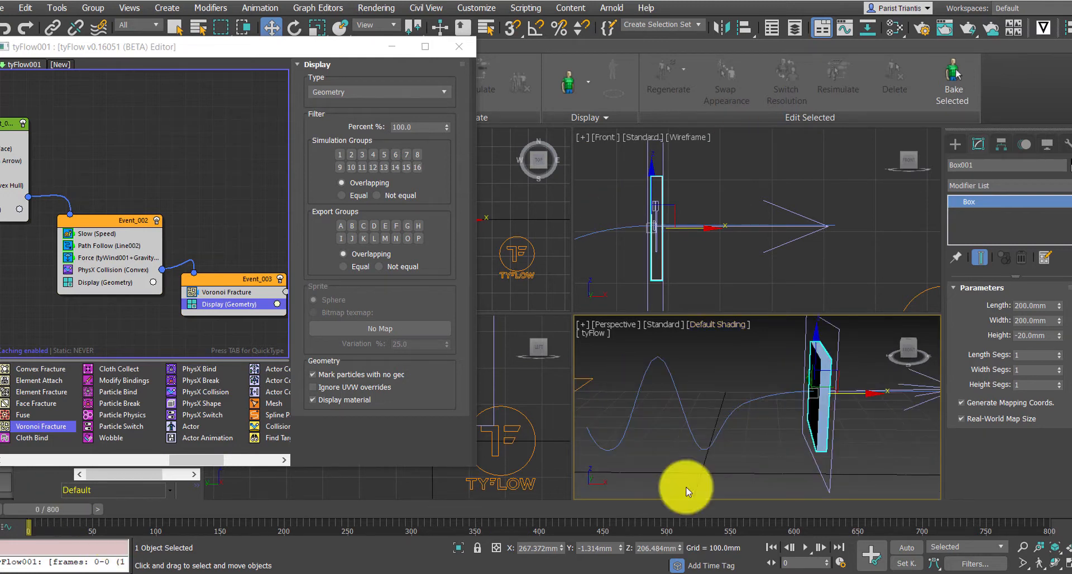
pyautogui.click(804, 547)
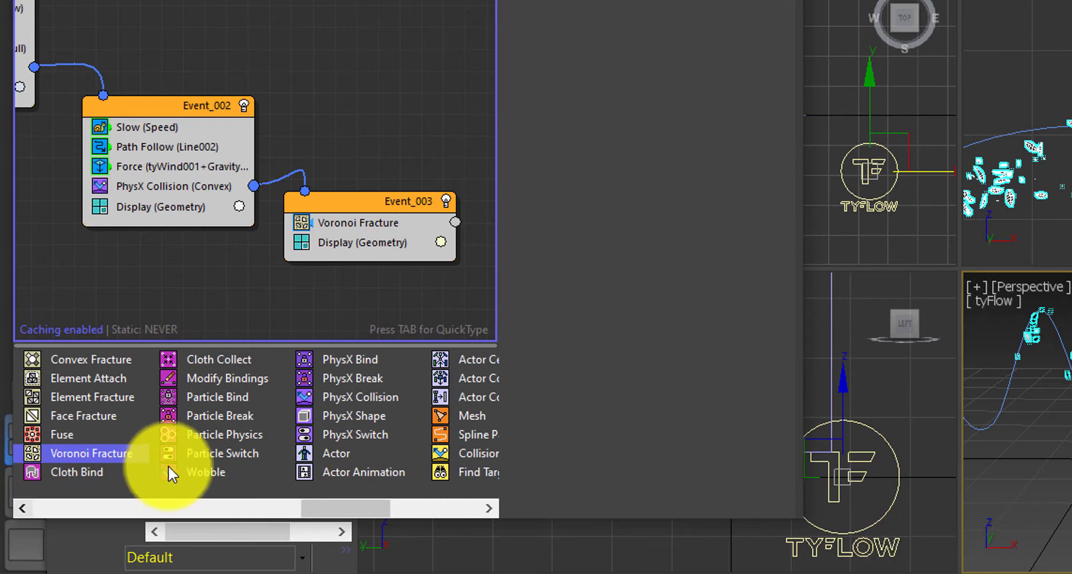
# Add a Force operator to Event_003 below Voronoi Fracture.
pyautogui.moveTo(323, 508); pyautogui.dragTo(140, 507)
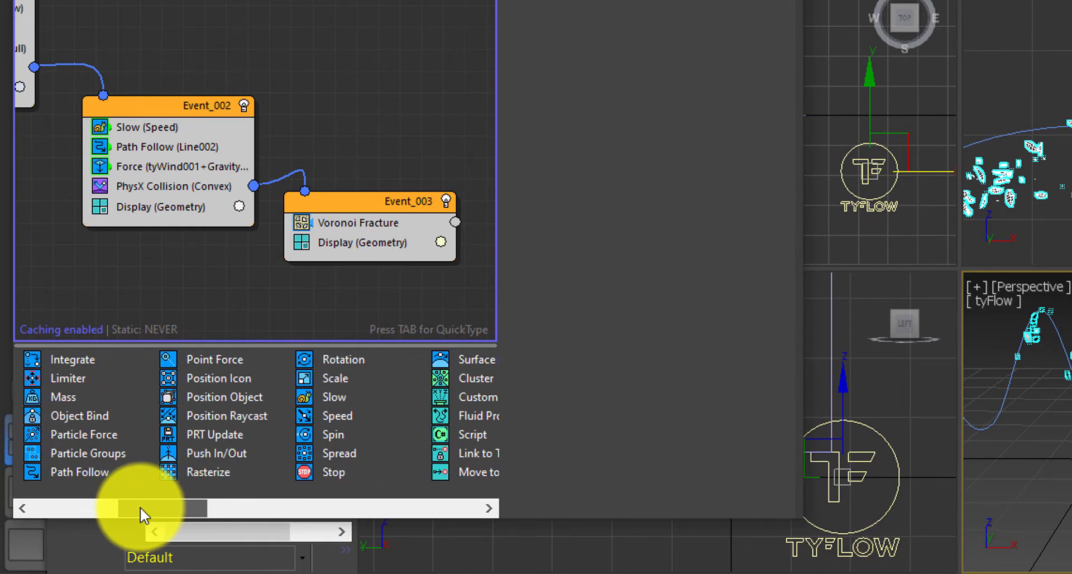
pyautogui.moveTo(162, 508); pyautogui.dragTo(135, 510)
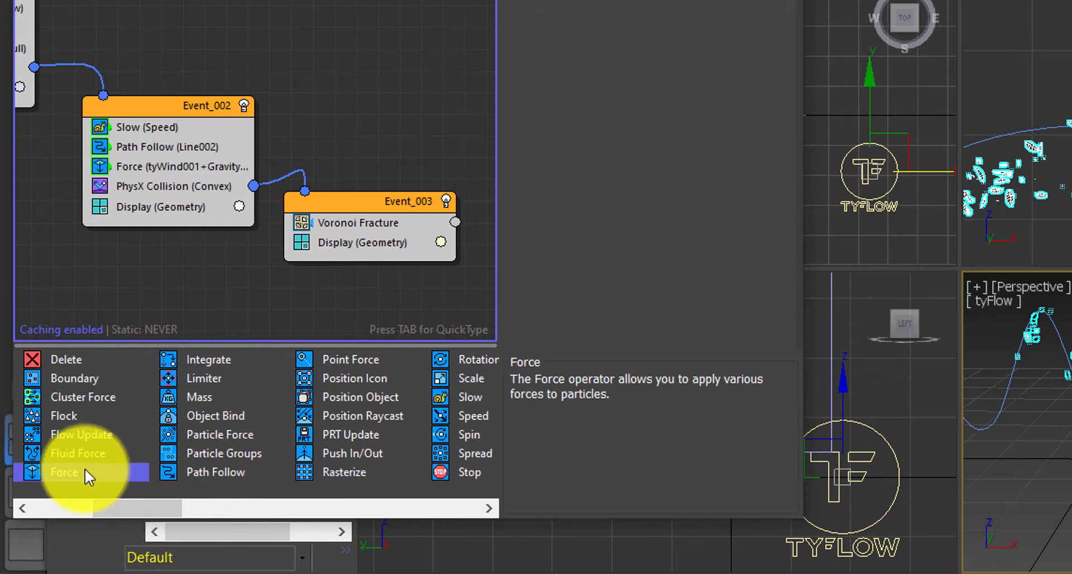
pyautogui.moveTo(85, 468); pyautogui.dragTo(341, 240)
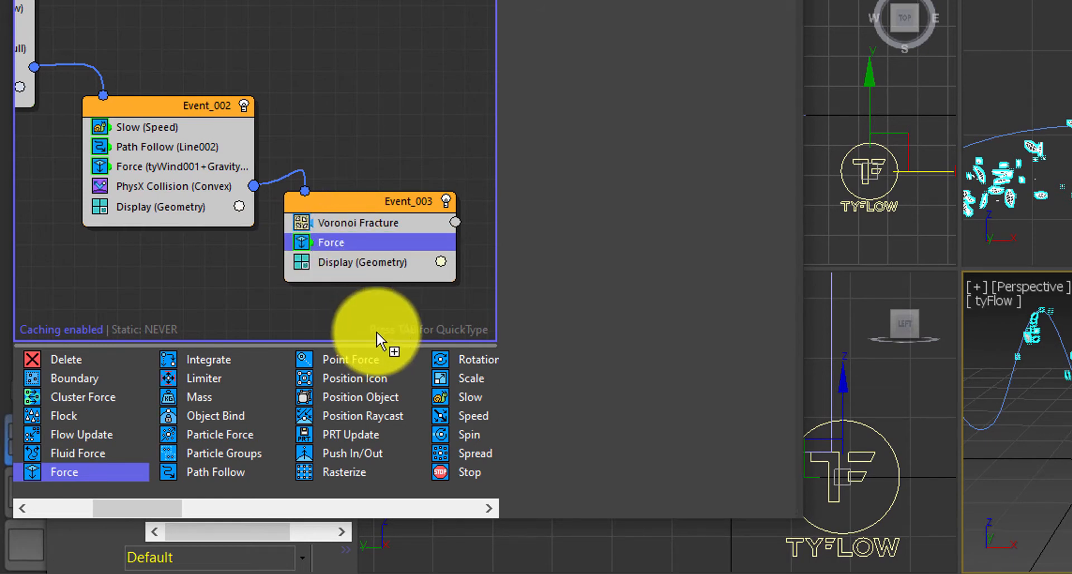
pyautogui.moveTo(417, 231); pyautogui.dragTo(414, 251)
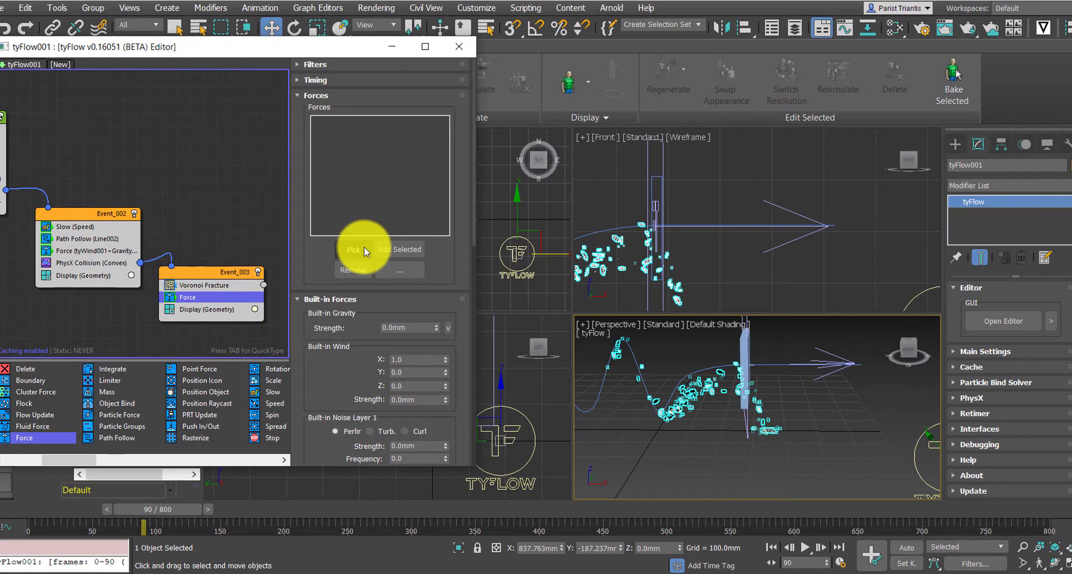
# Pick tyWind001 as the force for the new Force operator.
pyautogui.click(363, 249)
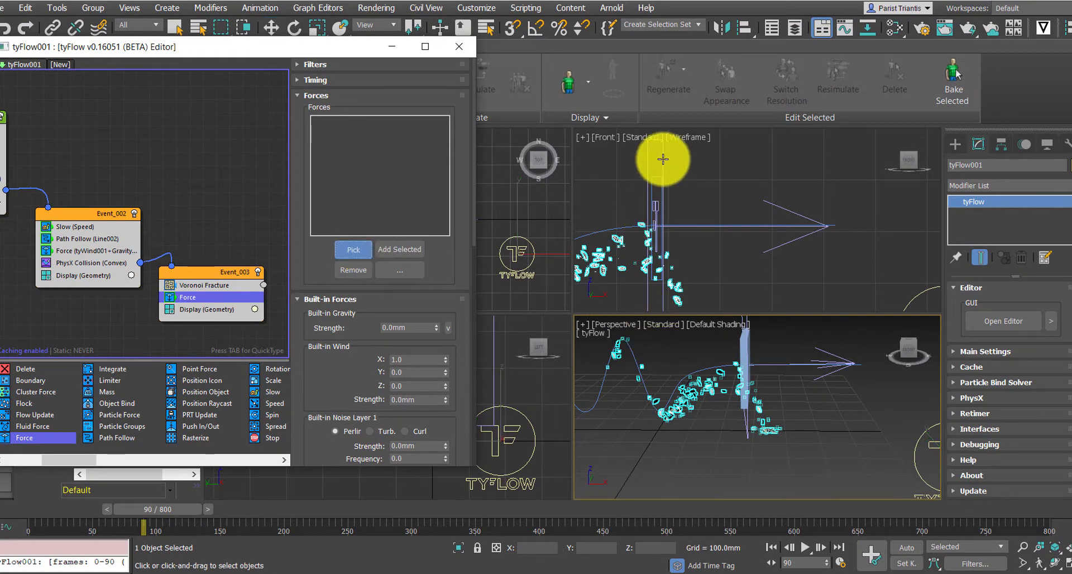
pyautogui.keyDown('alt'); pyautogui.moveTo(704, 375); pyautogui.dragTo(750, 359, button='middle'); pyautogui.keyUp('alt')
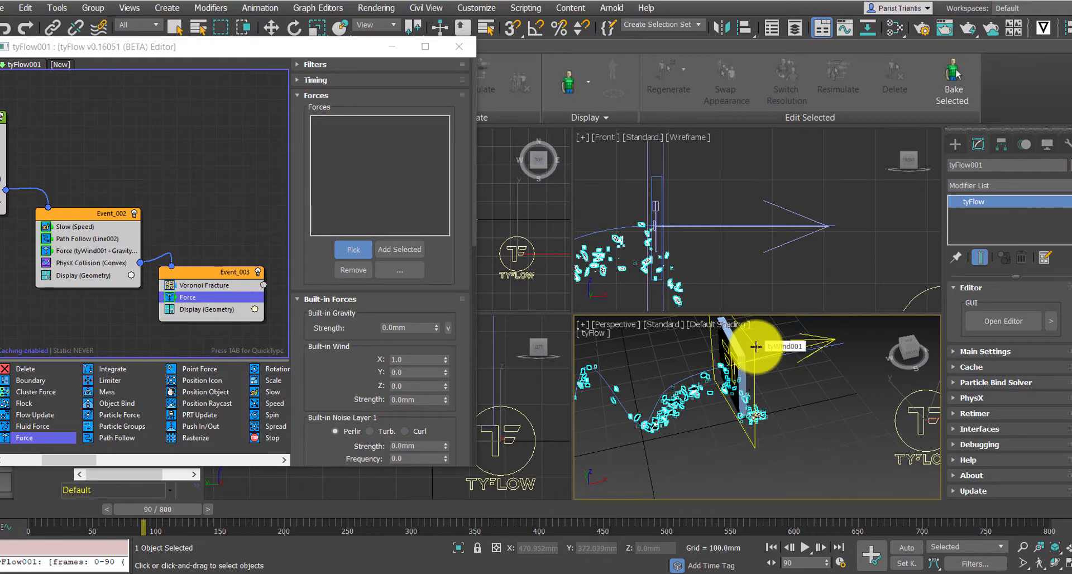
pyautogui.press('w')
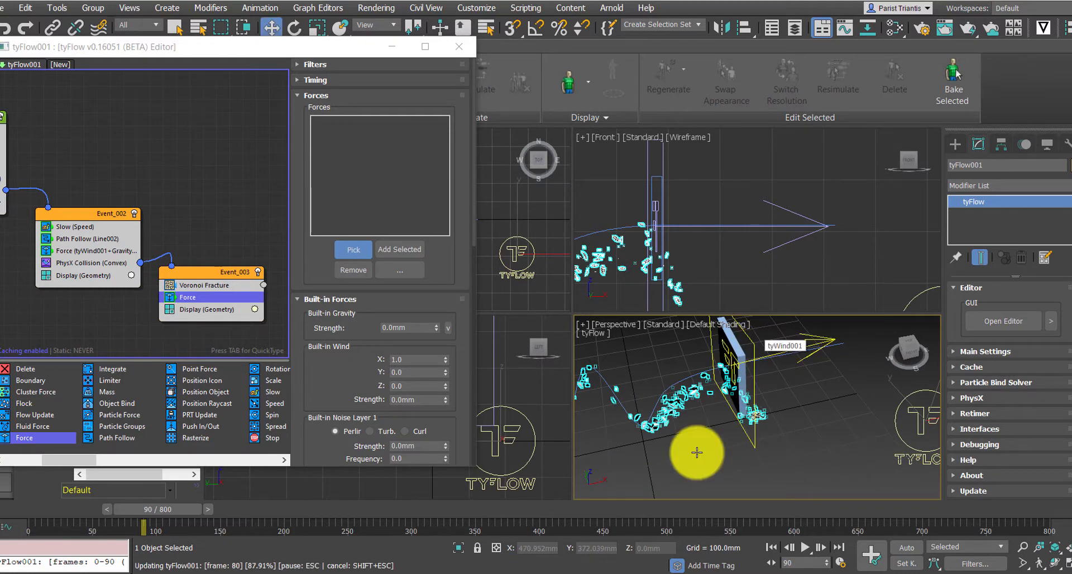
pyautogui.scroll(-2, 698, 414)
pyautogui.scroll(3, 830, 399)
pyautogui.keyDown('alt'); pyautogui.moveTo(702, 363); pyautogui.dragTo(678, 411, button='middle'); pyautogui.keyUp('alt')
pyautogui.scroll(-1, 723, 410)
pyautogui.moveTo(759, 415)
pyautogui.mouseDown(button='middle')
pyautogui.moveTo(636, 433)
pyautogui.moveTo(769, 402)
pyautogui.mouseUp(button='middle')
pyautogui.moveTo(657, 416); pyautogui.dragTo(679, 423, button='middle')
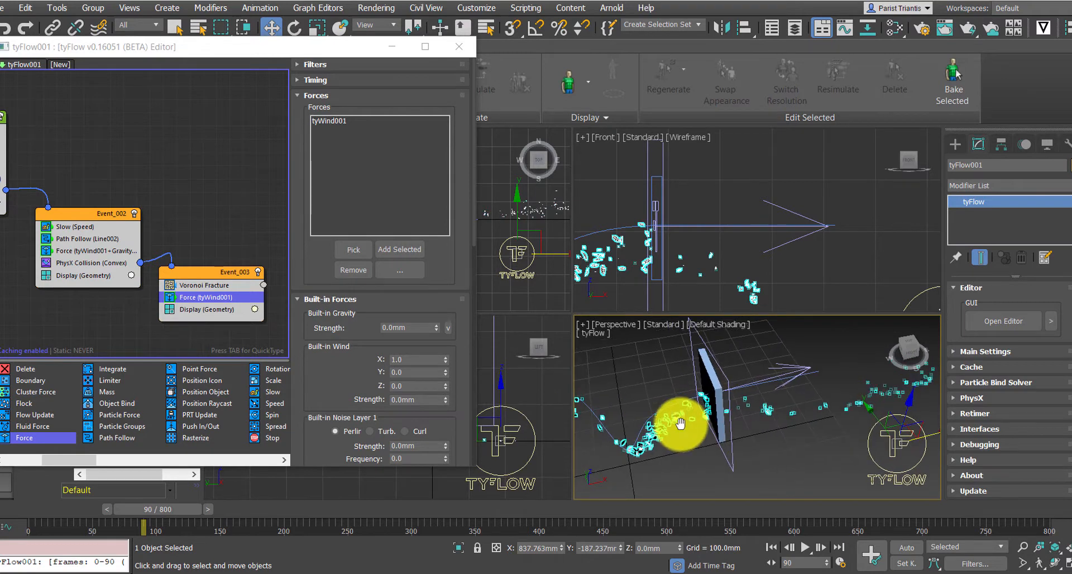
# Deselect everything, scrub and play the simulation to review the fragments being blown away, then stop playback.
pyautogui.click(213, 256)
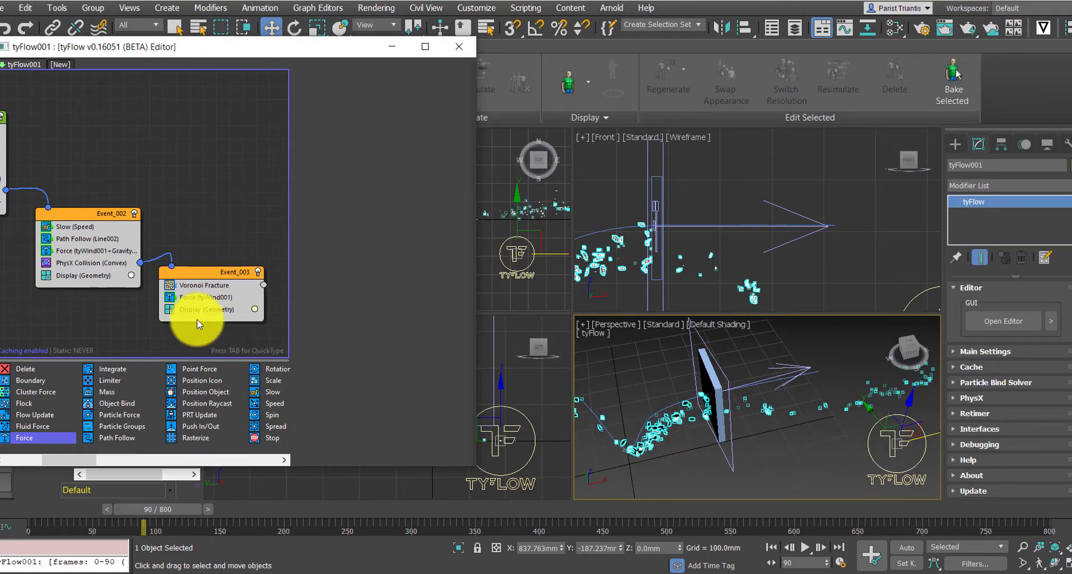
pyautogui.click(201, 297)
pyautogui.click(627, 406)
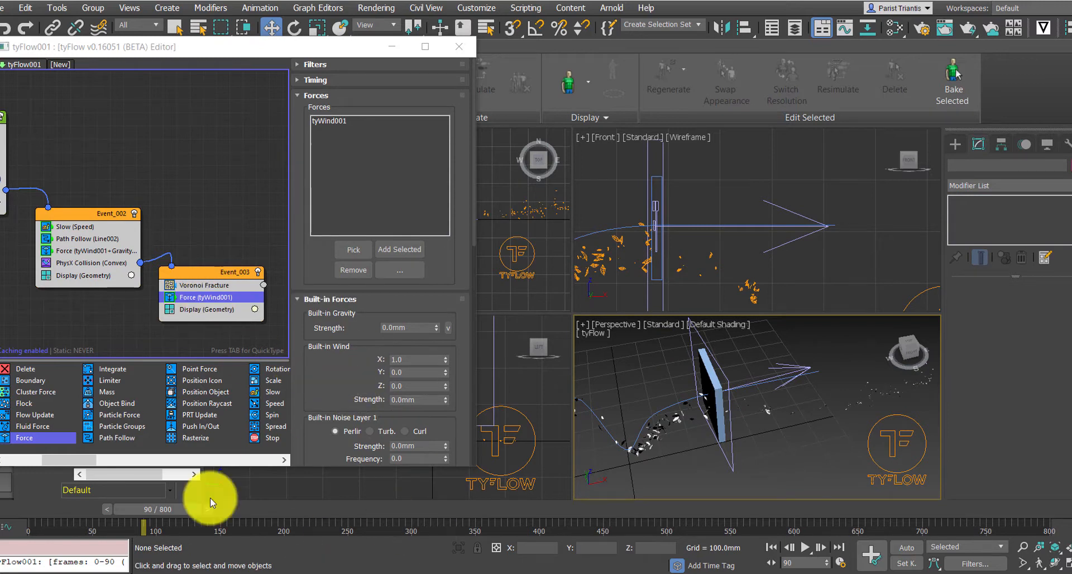
pyautogui.moveTo(126, 508); pyautogui.dragTo(78, 510)
pyautogui.moveTo(712, 403)
pyautogui.mouseDown(button='middle')
pyautogui.moveTo(738, 406)
pyautogui.moveTo(713, 388)
pyautogui.moveTo(722, 379)
pyautogui.moveTo(748, 433)
pyautogui.moveTo(732, 402)
pyautogui.mouseUp(button='middle')
pyautogui.click(807, 548)
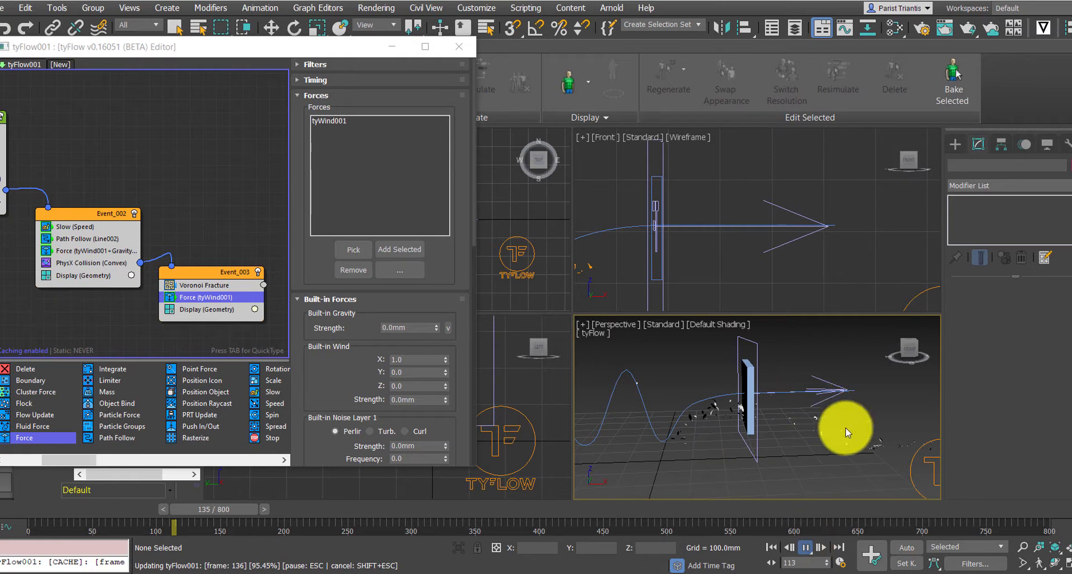
pyautogui.press('Escape')
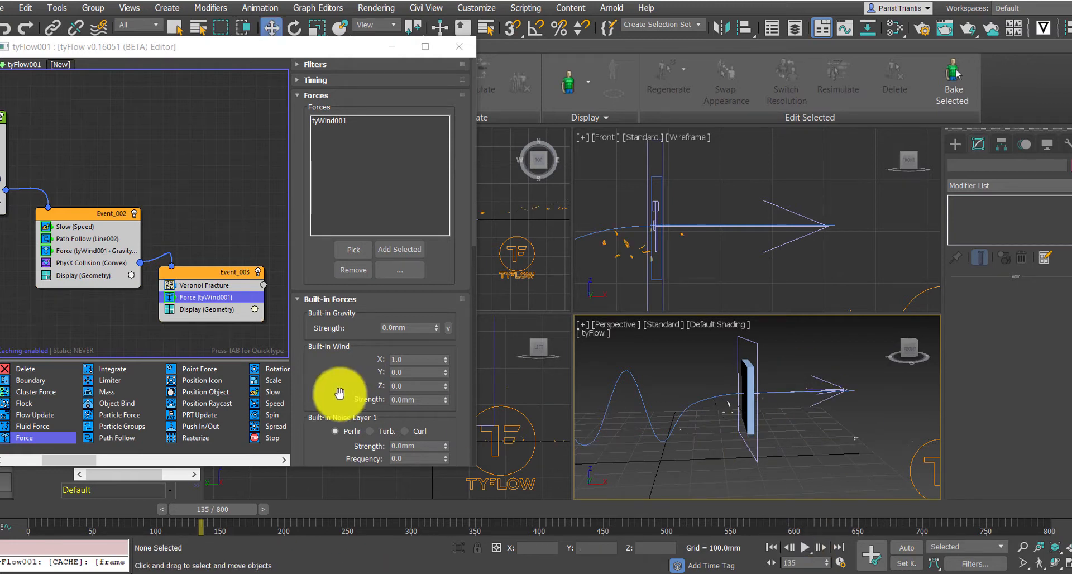
# Scrub the timeline and set the Force operator's built-in gravity strength to 50 mm.
pyautogui.moveTo(223, 510); pyautogui.dragTo(79, 512)
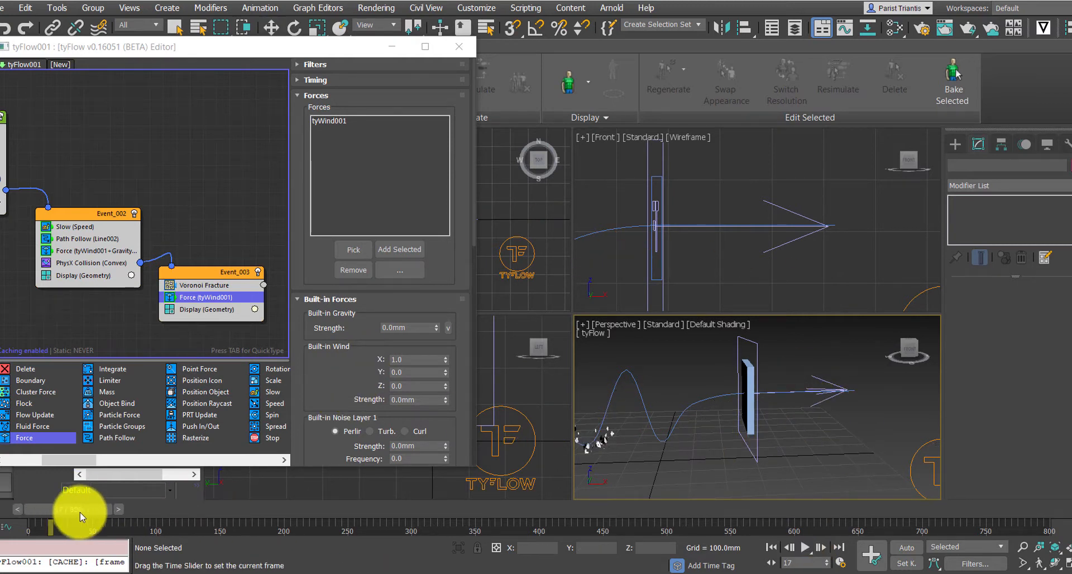
pyautogui.moveTo(146, 515); pyautogui.dragTo(82, 510)
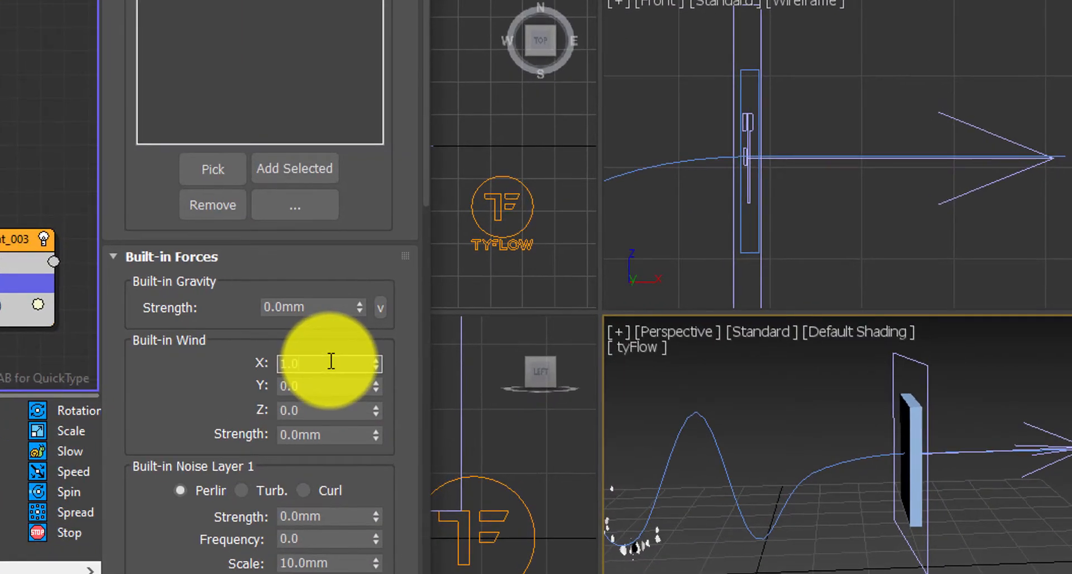
pyautogui.scroll(-2, 203, 402)
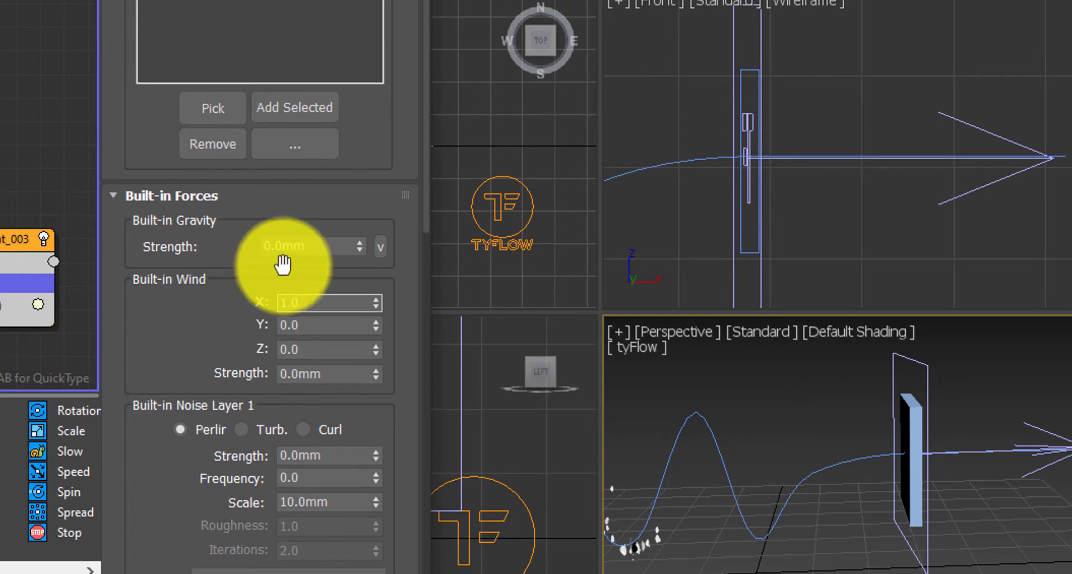
pyautogui.moveTo(319, 246); pyautogui.dragTo(238, 246)
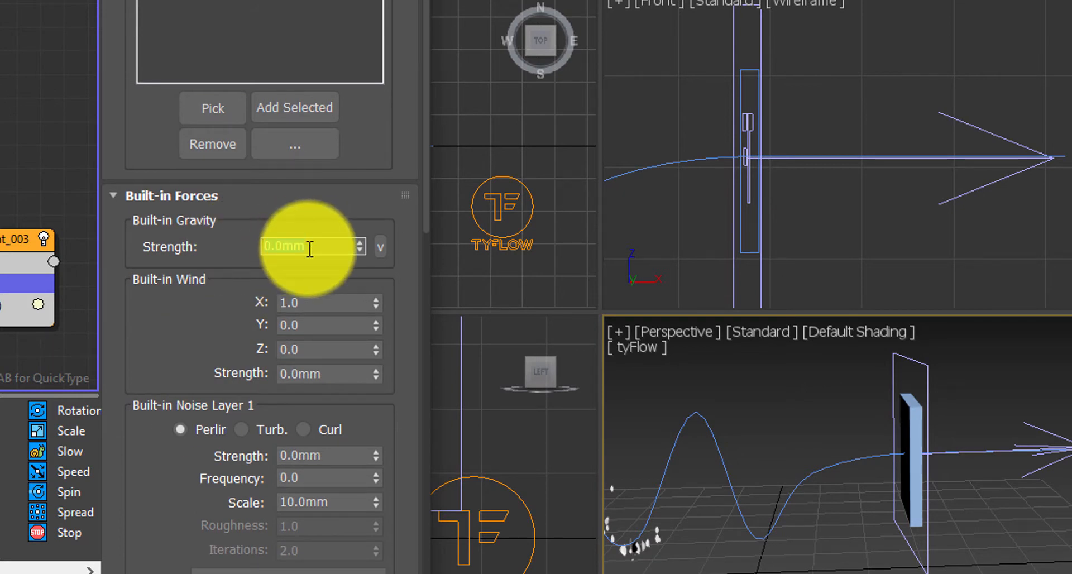
pyautogui.write('-2')
pyautogui.press('Return')
pyautogui.write('50')
pyautogui.press('Return')
pyautogui.click(298, 325)
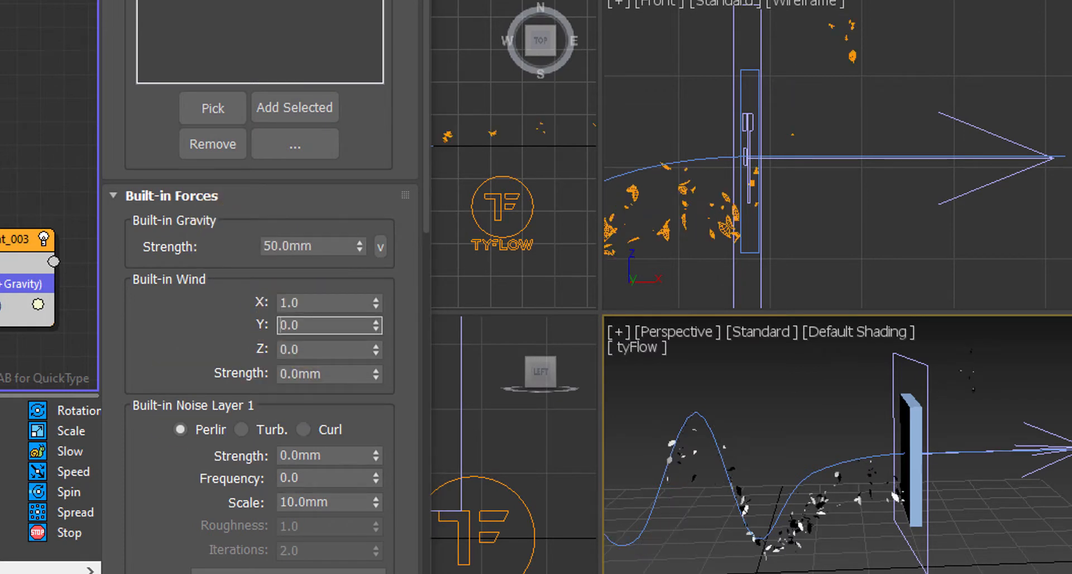
# Set the built-in gravity strength to 20 mm.
pyautogui.moveTo(310, 246); pyautogui.dragTo(254, 244)
pyautogui.write('20')
pyautogui.press('Return')
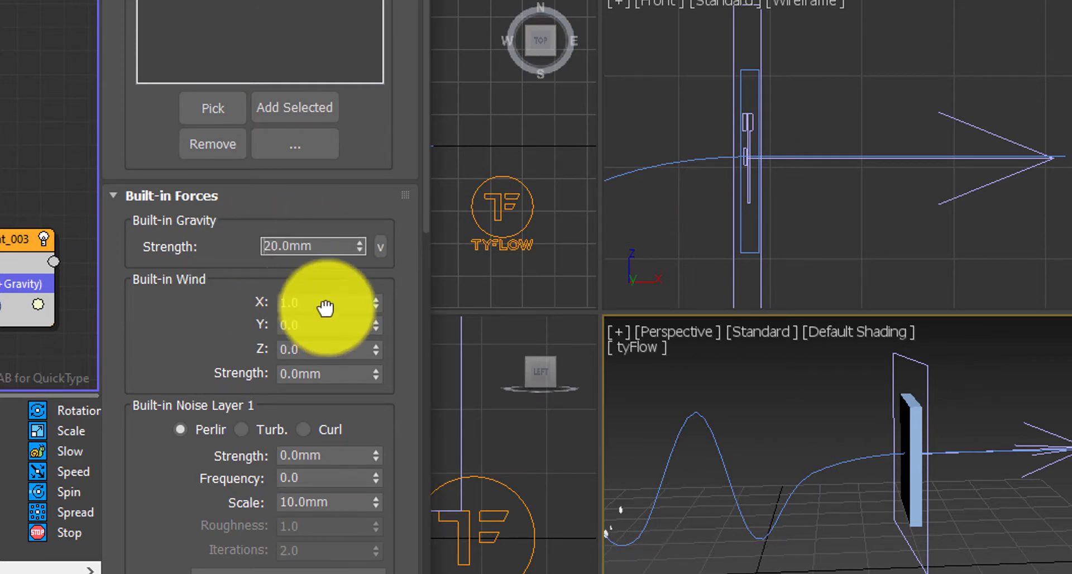
pyautogui.click(321, 303)
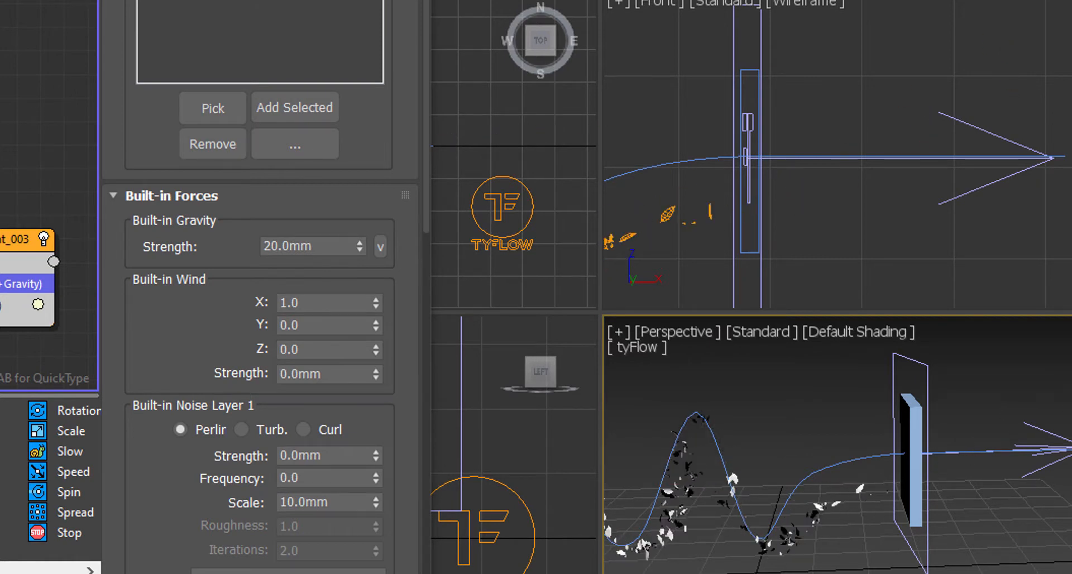
# Change the built-in gravity strength to 5 mm, then to 8 mm.
pyautogui.moveTo(325, 249); pyautogui.dragTo(258, 245)
pyautogui.write('5')
pyautogui.click(307, 303)
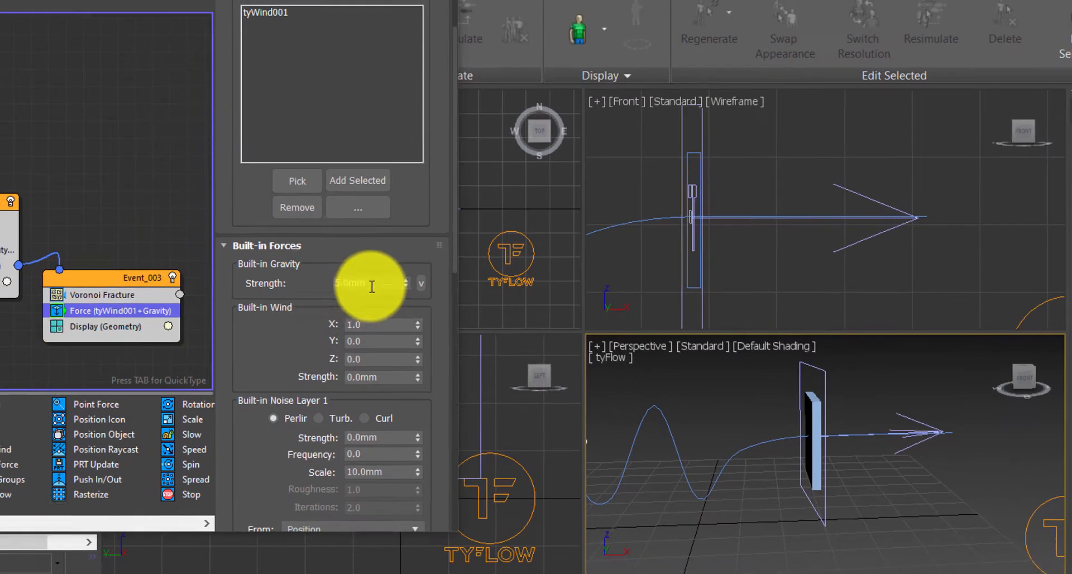
pyautogui.moveTo(308, 249); pyautogui.dragTo(246, 241)
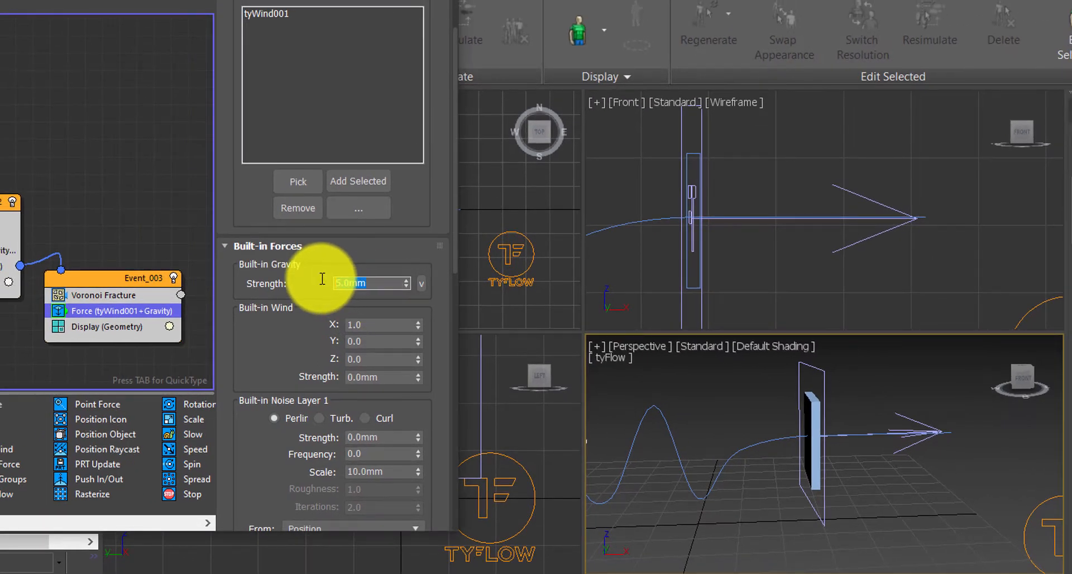
pyautogui.write('8')
pyautogui.click(360, 323)
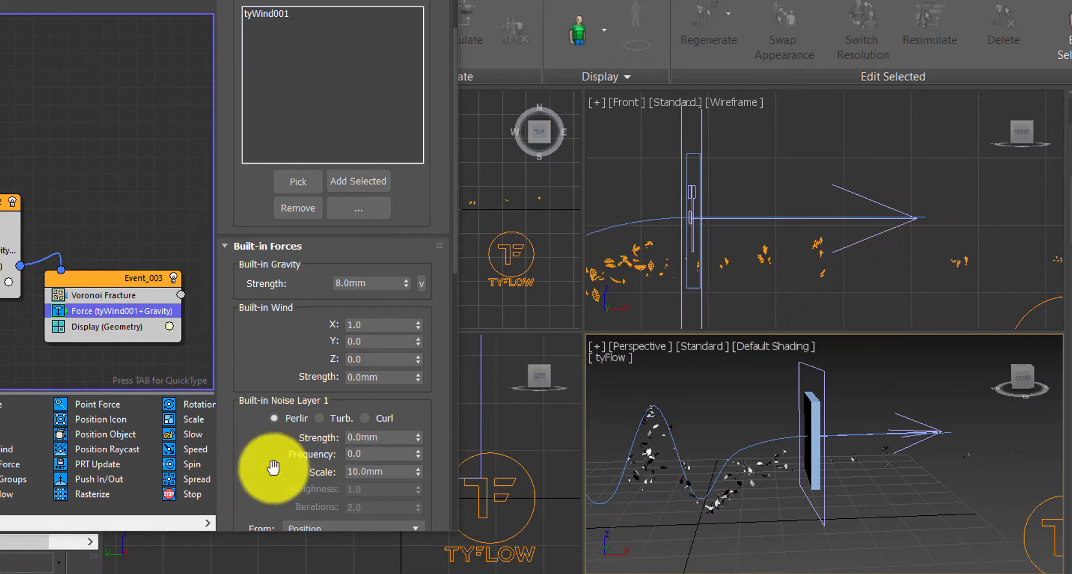
# Switch Built-in Noise Layer 1 to the Curl noise type.
pyautogui.moveTo(323, 462); pyautogui.dragTo(359, 437)
pyautogui.scroll(-1, 313, 445)
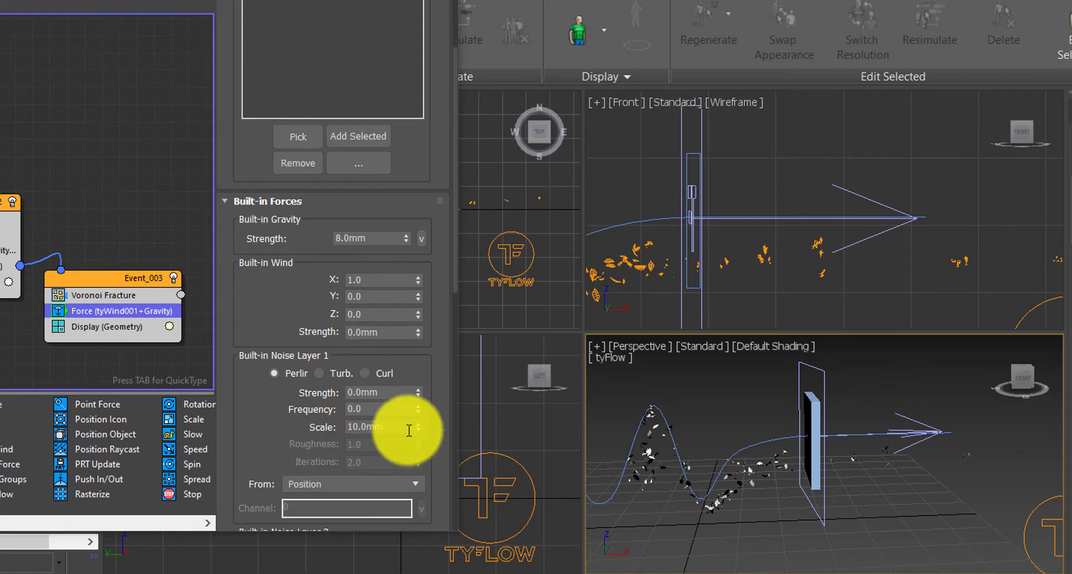
pyautogui.click(325, 374)
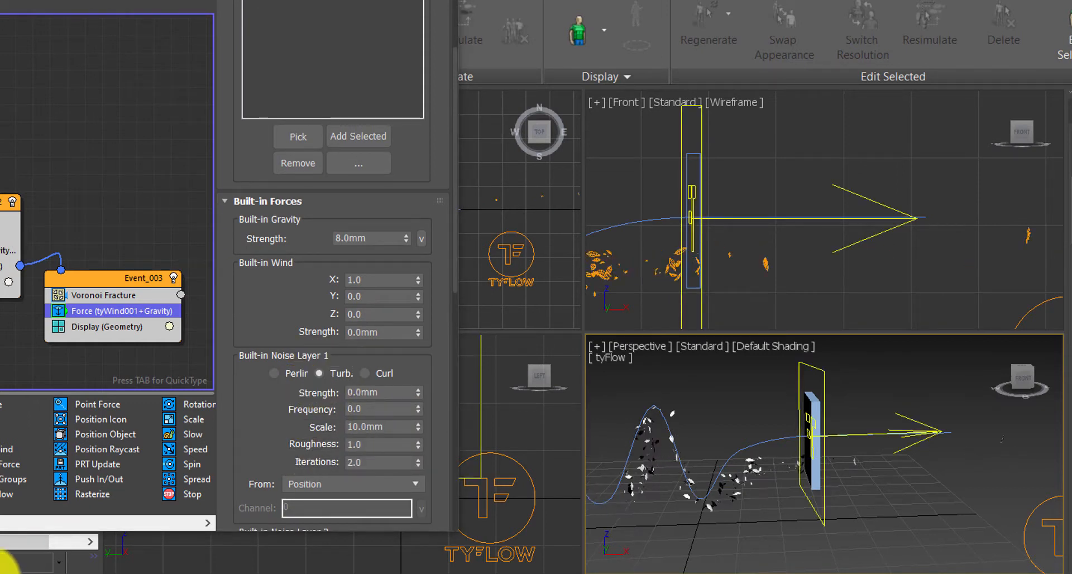
pyautogui.click(380, 373)
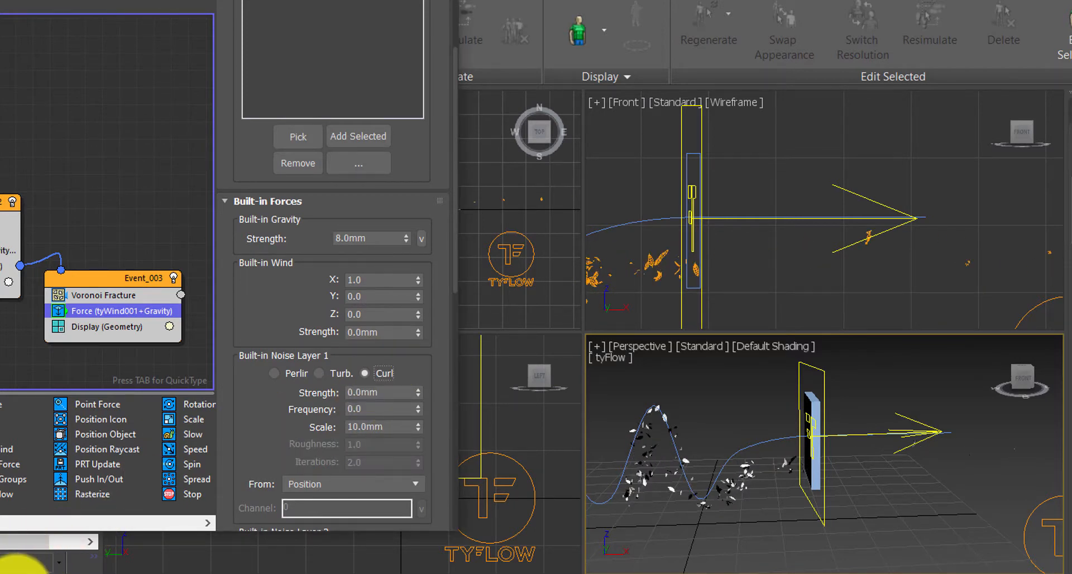
# Set the force's velocity affect to Affect magnitude with a multiplier of 0%.
pyautogui.scroll(-10, 255, 425)
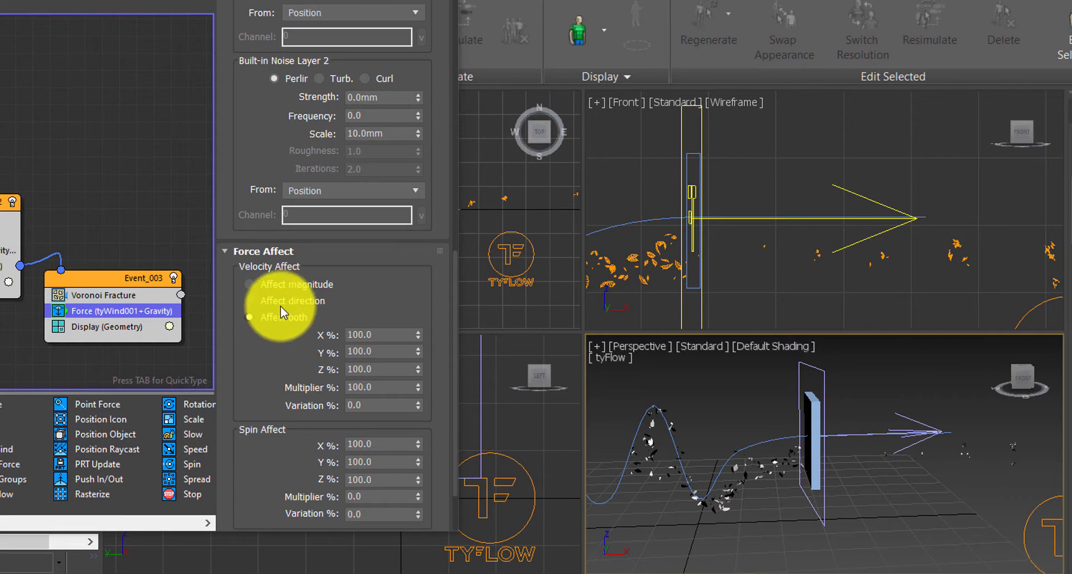
pyautogui.click(287, 281)
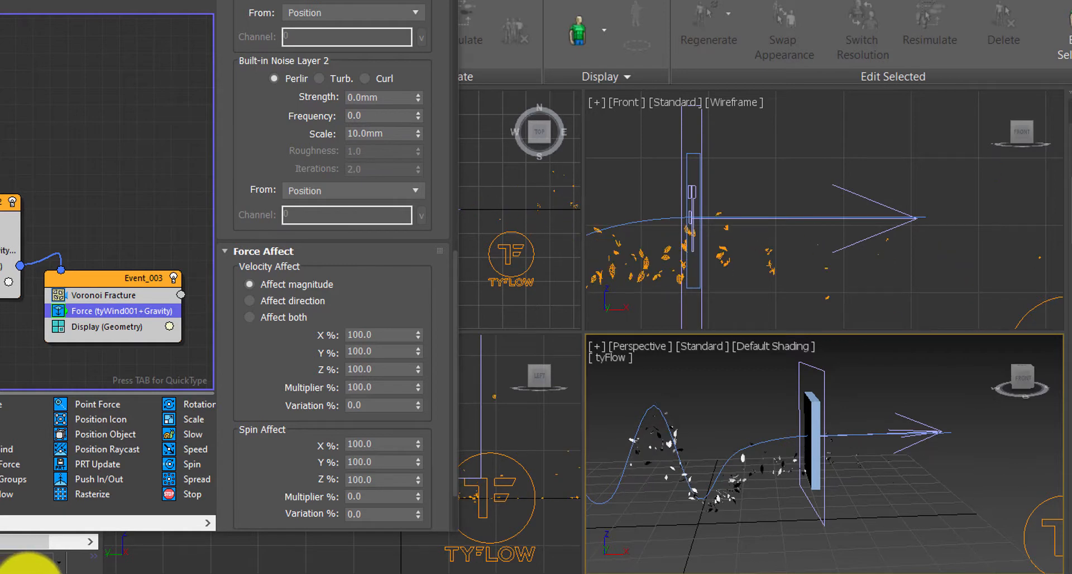
pyautogui.click(296, 301)
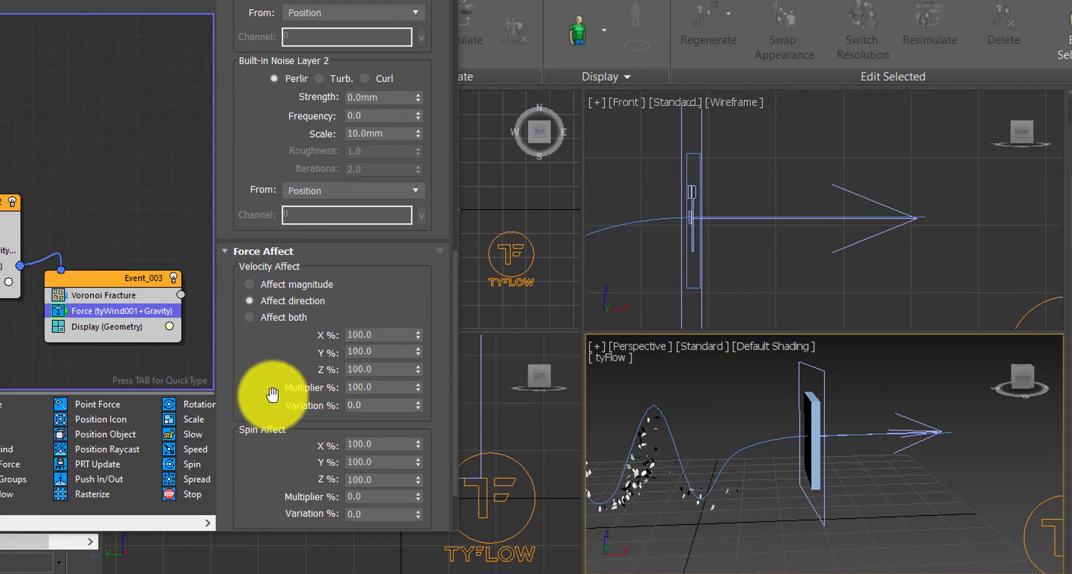
pyautogui.click(313, 286)
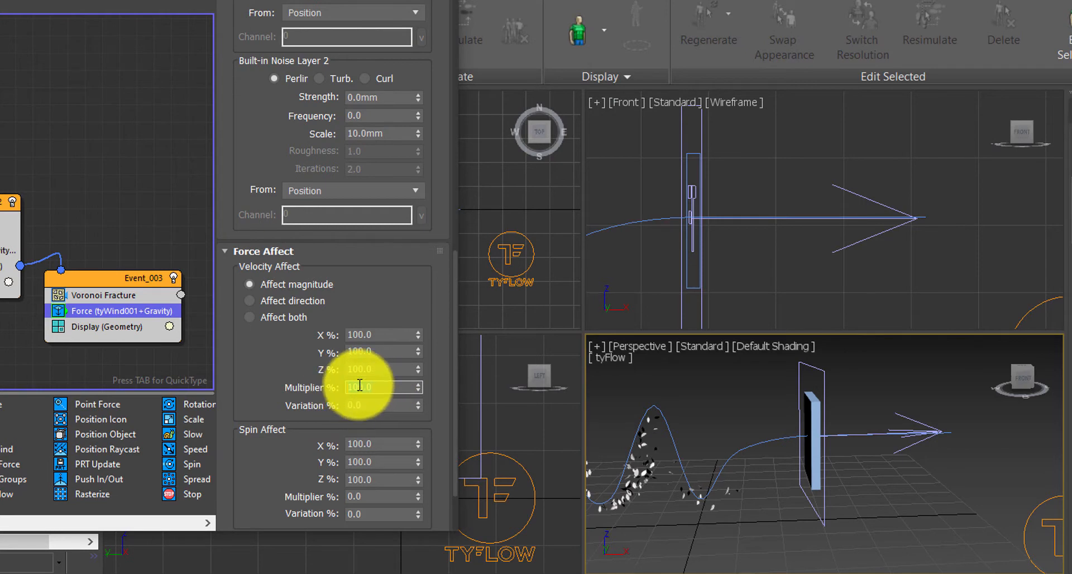
pyautogui.write('0')
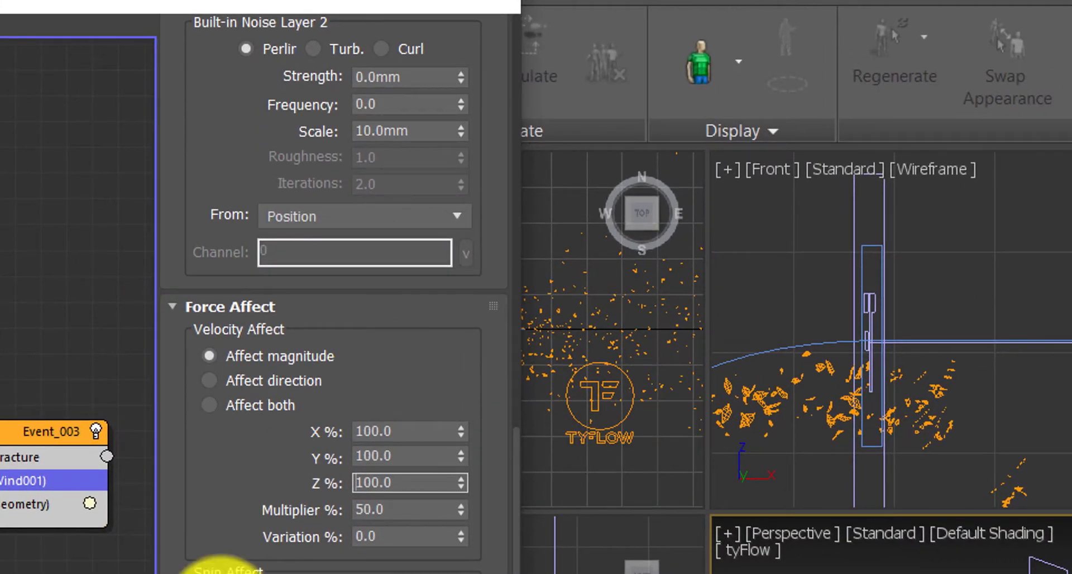
# Set the built-in gravity strength to 20 mm and scrub the timeline to preview.
pyautogui.scroll(8, 215, 558)
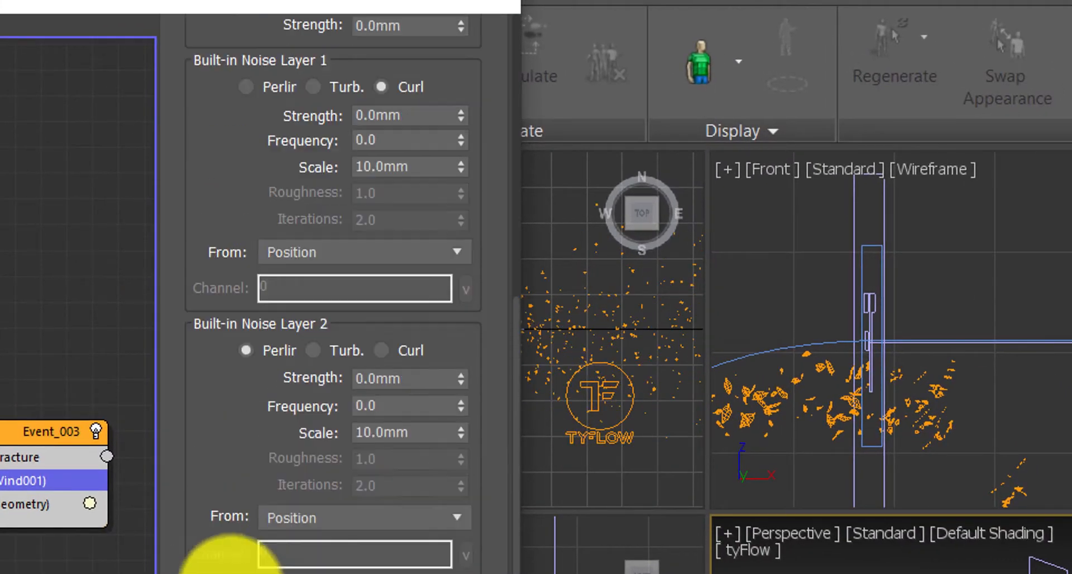
pyautogui.scroll(5, 223, 502)
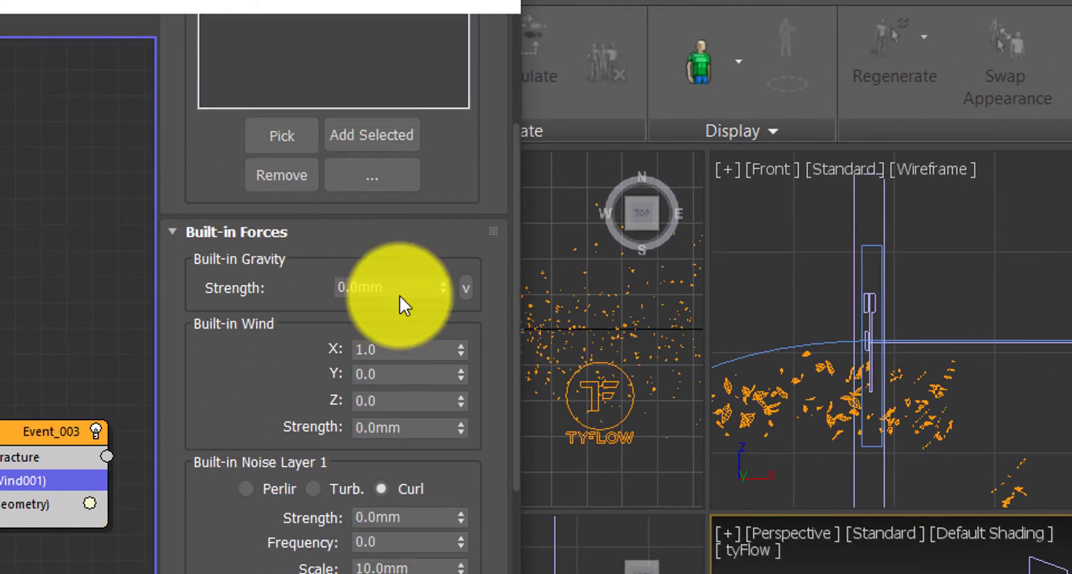
pyautogui.moveTo(394, 287); pyautogui.dragTo(323, 285)
pyautogui.write('20')
pyautogui.press('Return')
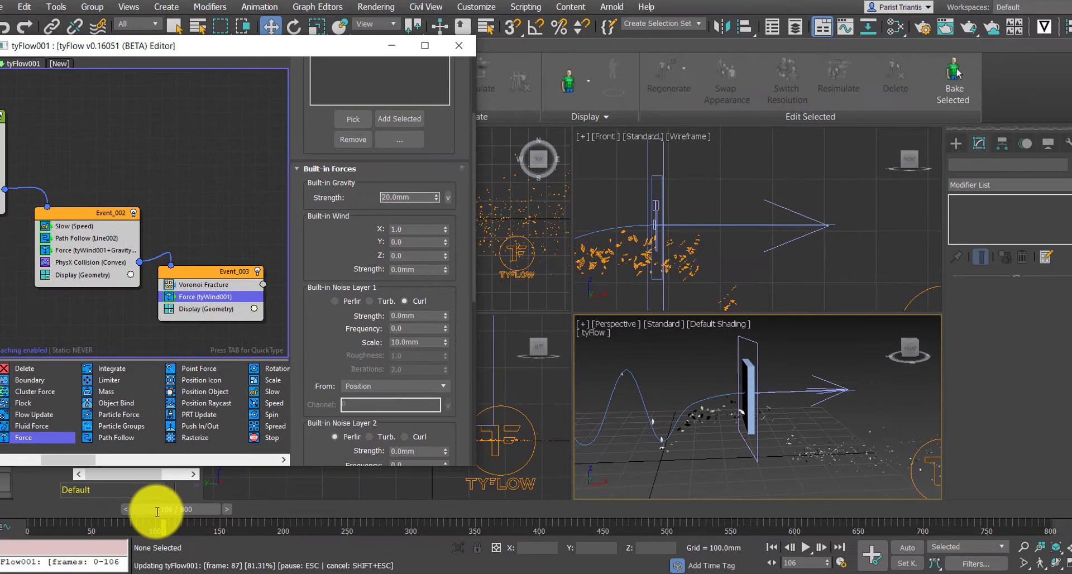
pyautogui.moveTo(157, 512); pyautogui.dragTo(130, 529)
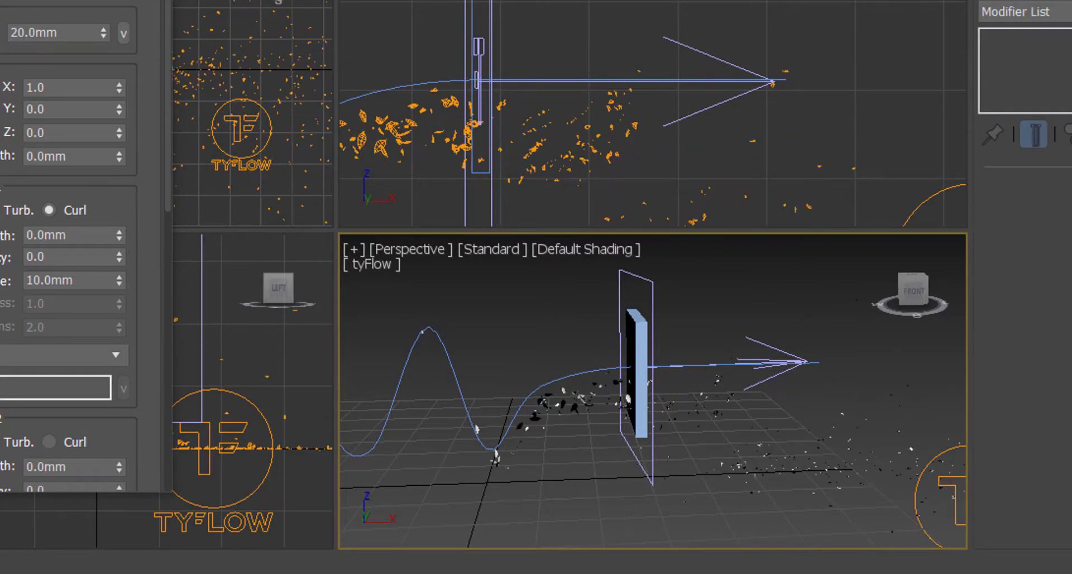
# Set the Curl noise layer's strength to 5 mm.
pyautogui.scroll(-5, 96, 112)
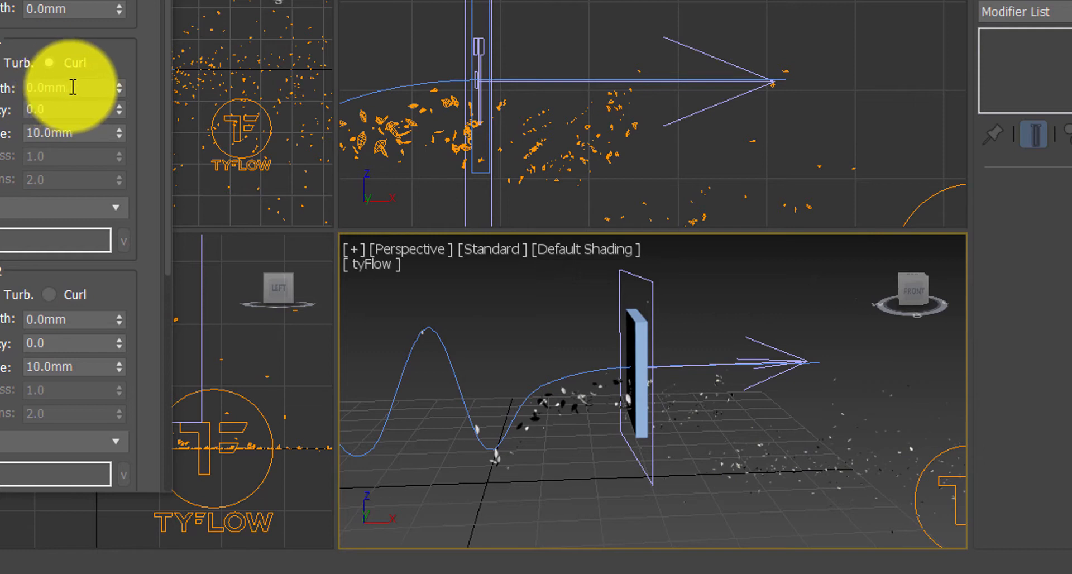
pyautogui.doubleClick(72, 88)
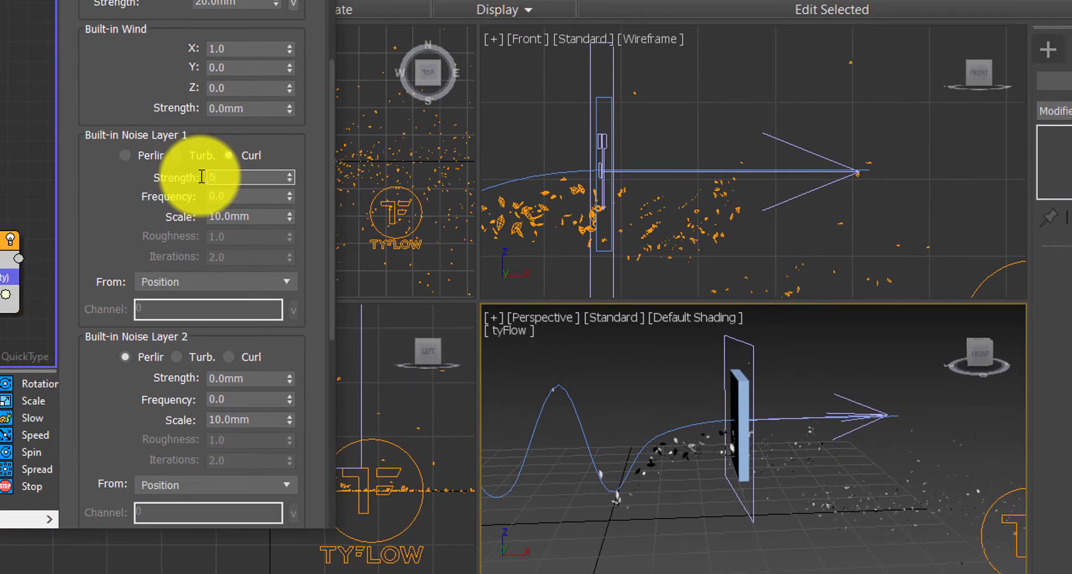
pyautogui.write('5')
pyautogui.press('Return')
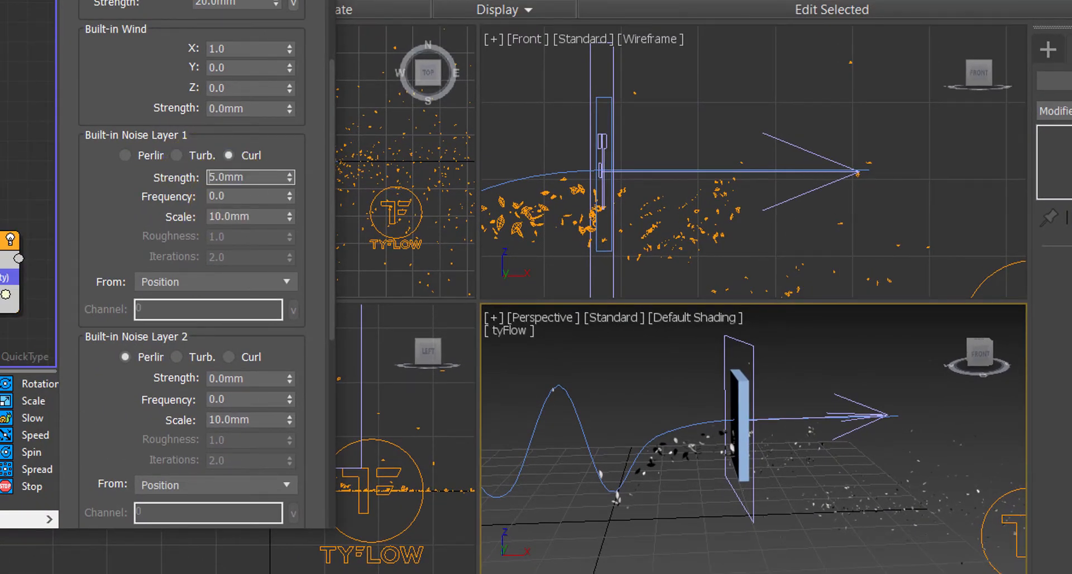
# Set the noise frequency to 10 and scale to 50 mm, playing the simulation to preview.
pyautogui.click(229, 196)
pyautogui.press('/')
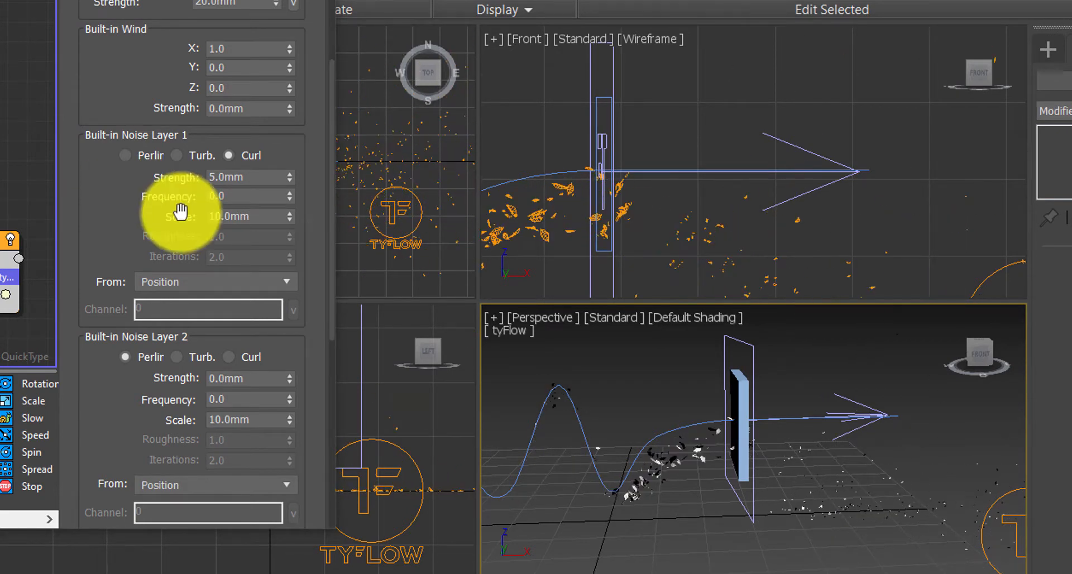
pyautogui.click(208, 193)
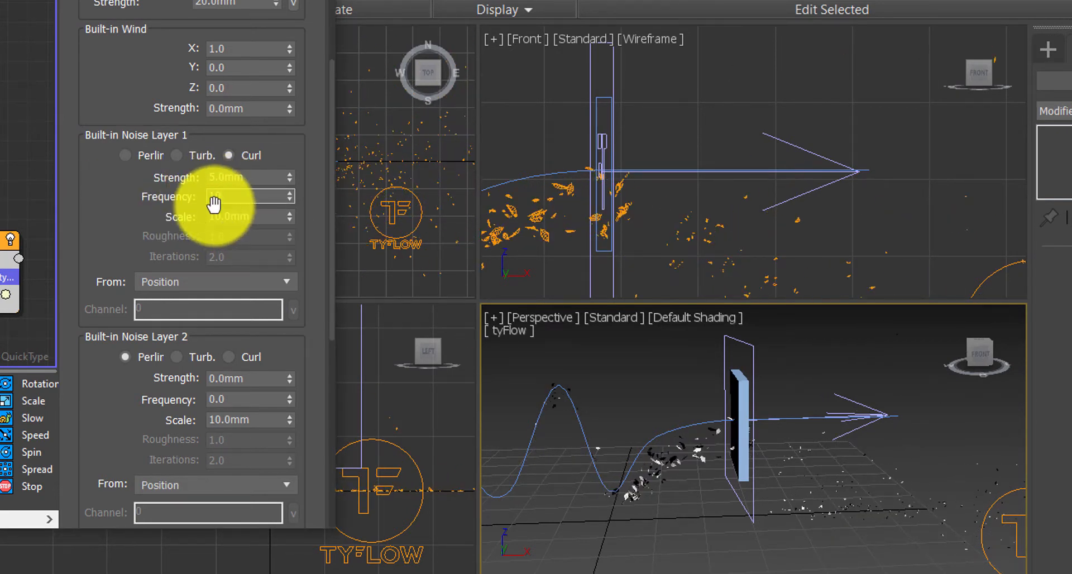
pyautogui.write('1')
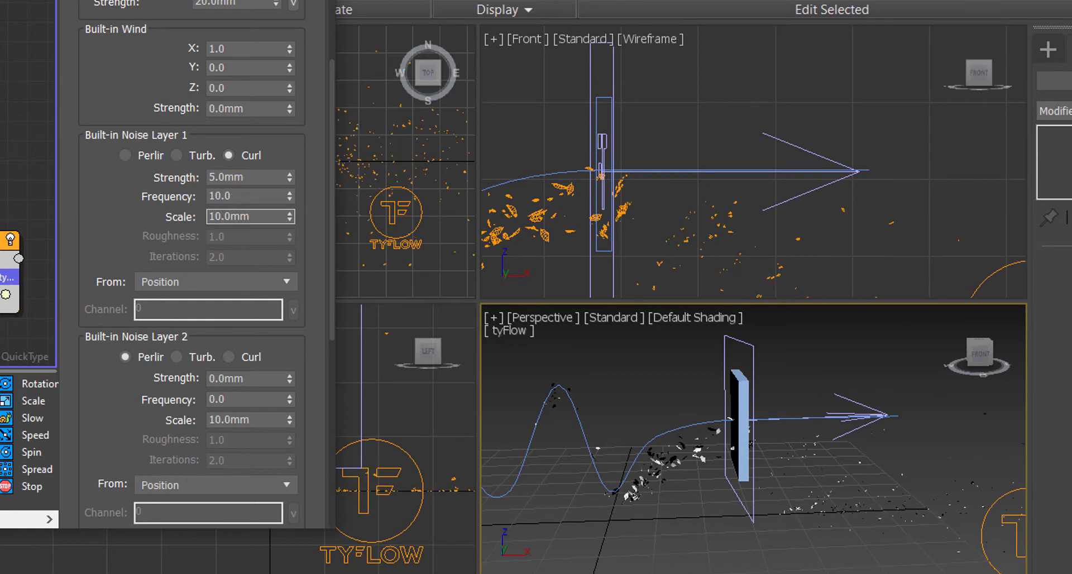
pyautogui.press('/')
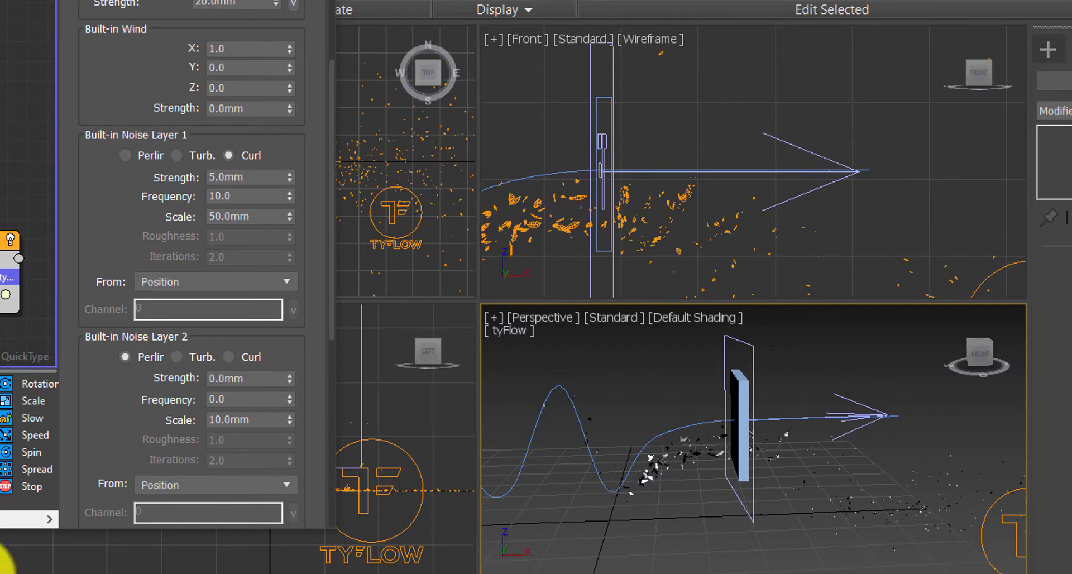
# Select the tyIcon and hide the box, path line and wind objects in the scene explorer.
pyautogui.scroll(-5, 189, 279)
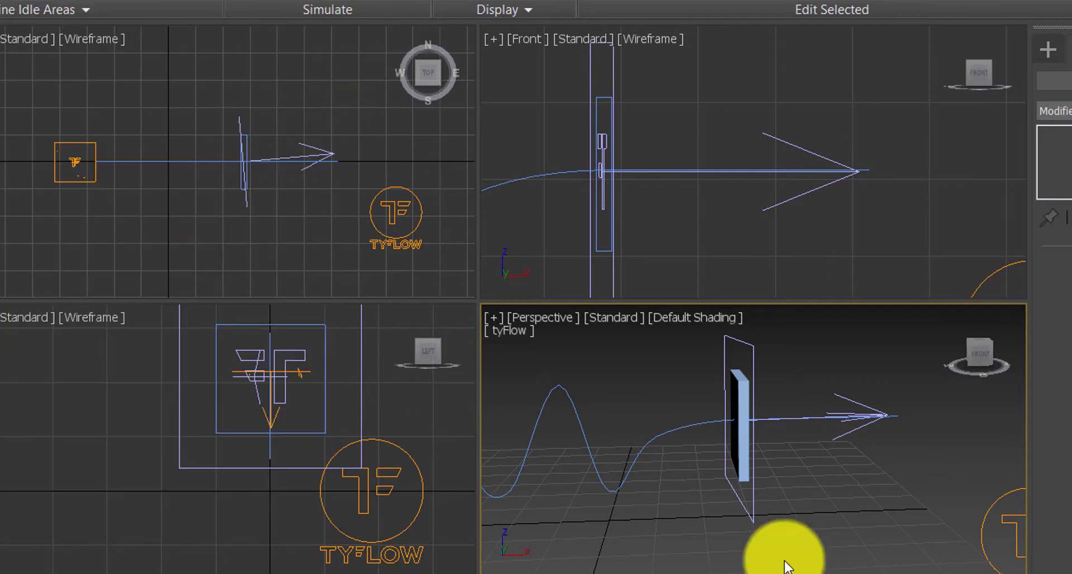
pyautogui.keyDown('alt'); pyautogui.moveTo(777, 557); pyautogui.dragTo(692, 496, button='middle'); pyautogui.keyUp('alt')
pyautogui.click(758, 478)
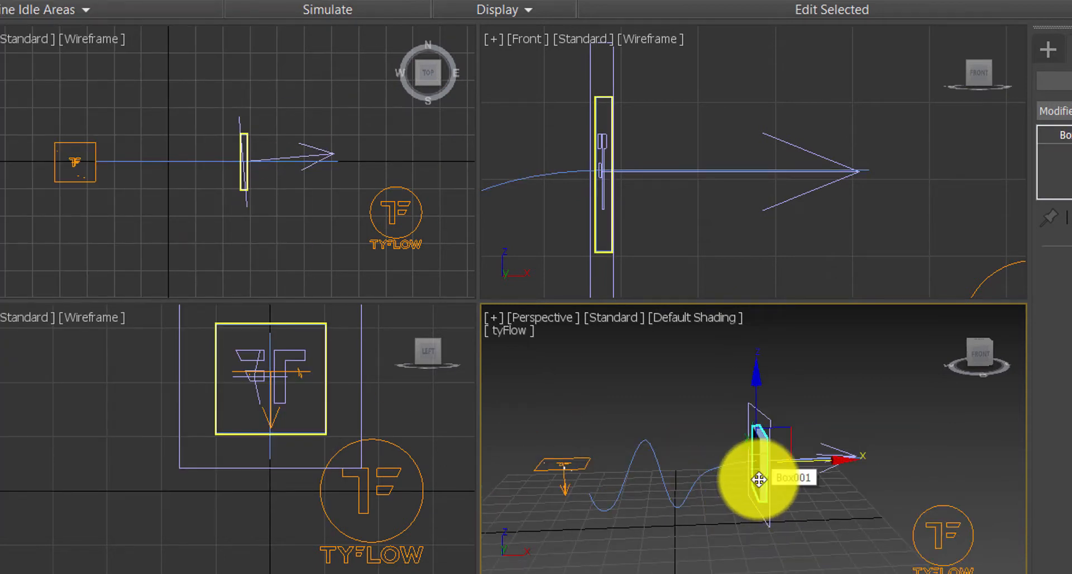
pyautogui.click(758, 479)
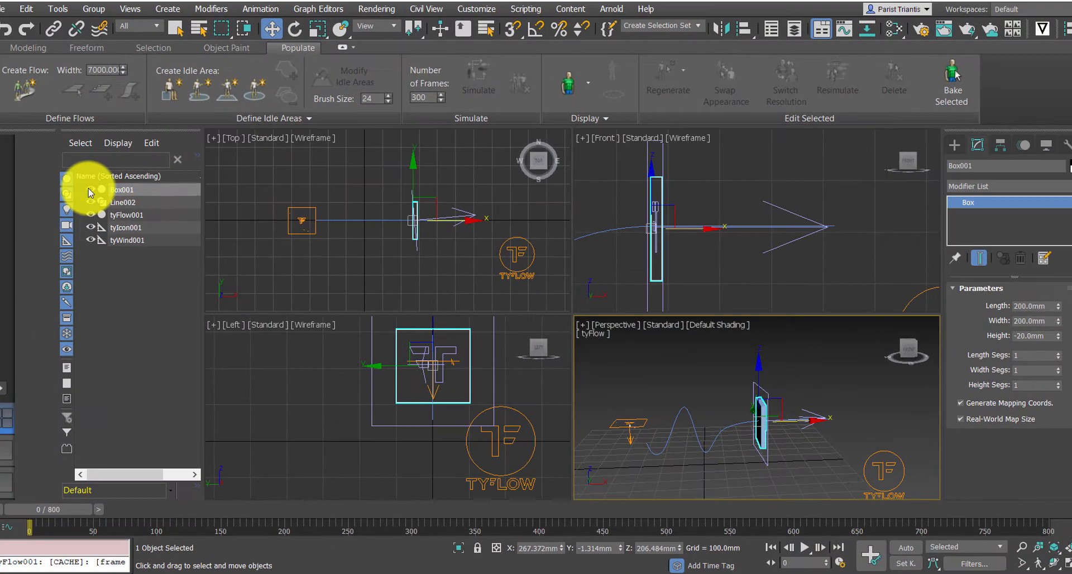
pyautogui.click(642, 426)
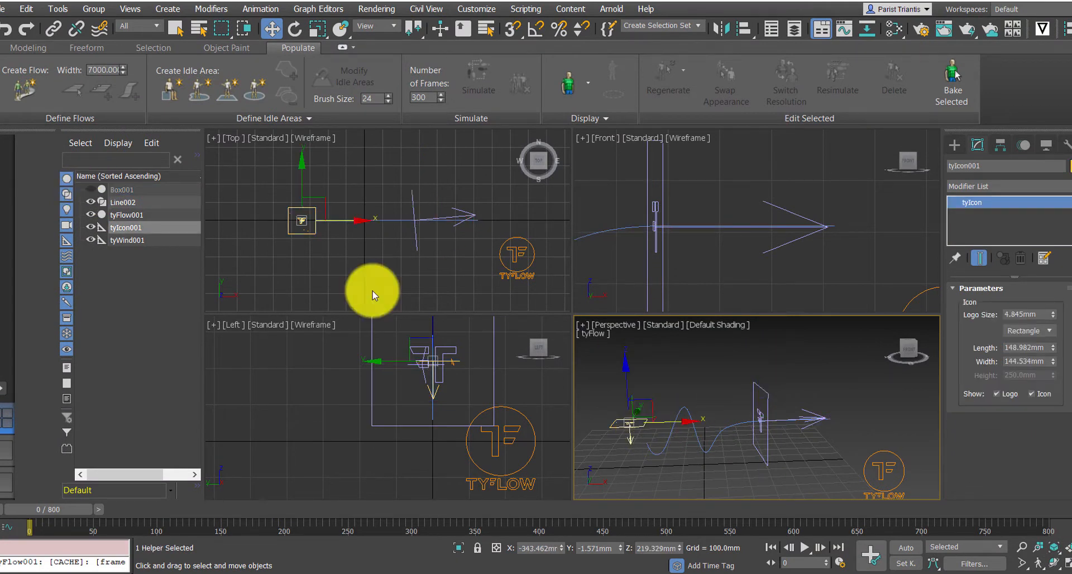
pyautogui.click(91, 203)
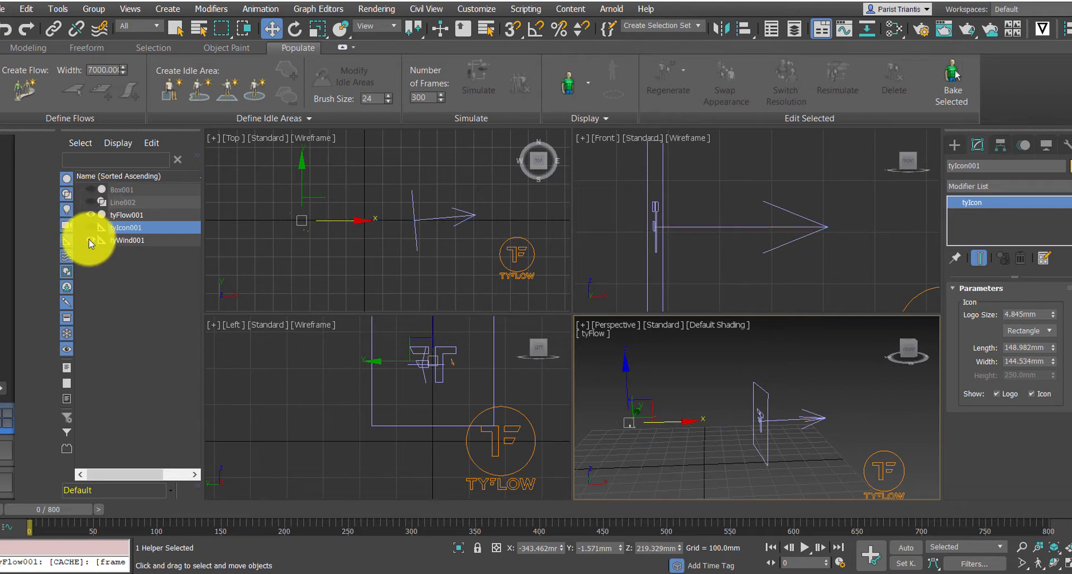
pyautogui.click(91, 241)
# Maximize the perspective viewport.
pyautogui.moveTo(729, 420)
pyautogui.mouseDown(button='middle')
pyautogui.moveTo(744, 406)
pyautogui.moveTo(737, 414)
pyautogui.mouseUp(button='middle')
pyautogui.click(582, 325)
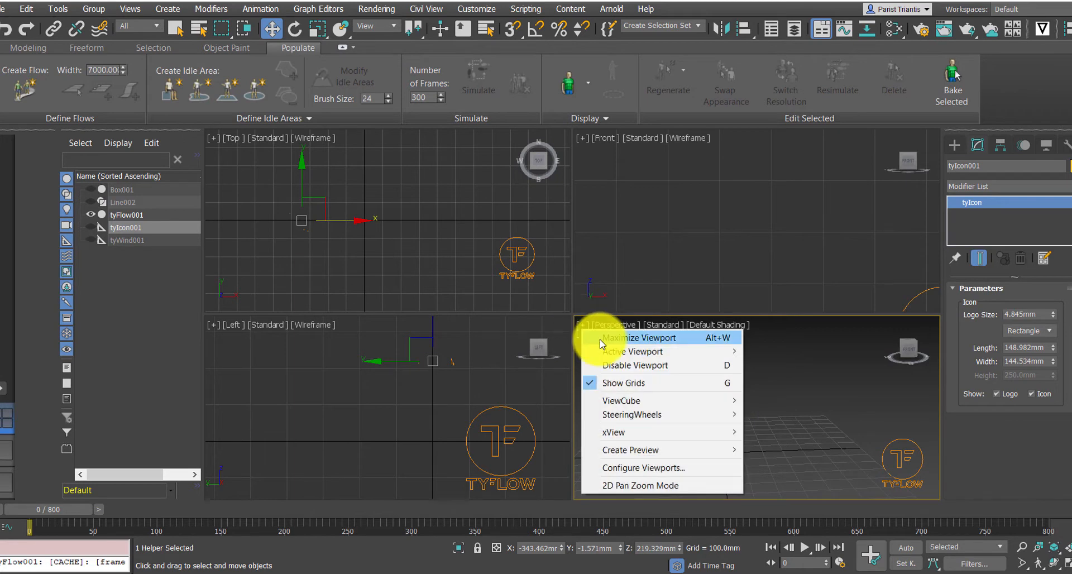
pyautogui.click(596, 337)
pyautogui.moveTo(479, 306); pyautogui.dragTo(545, 315, button='middle')
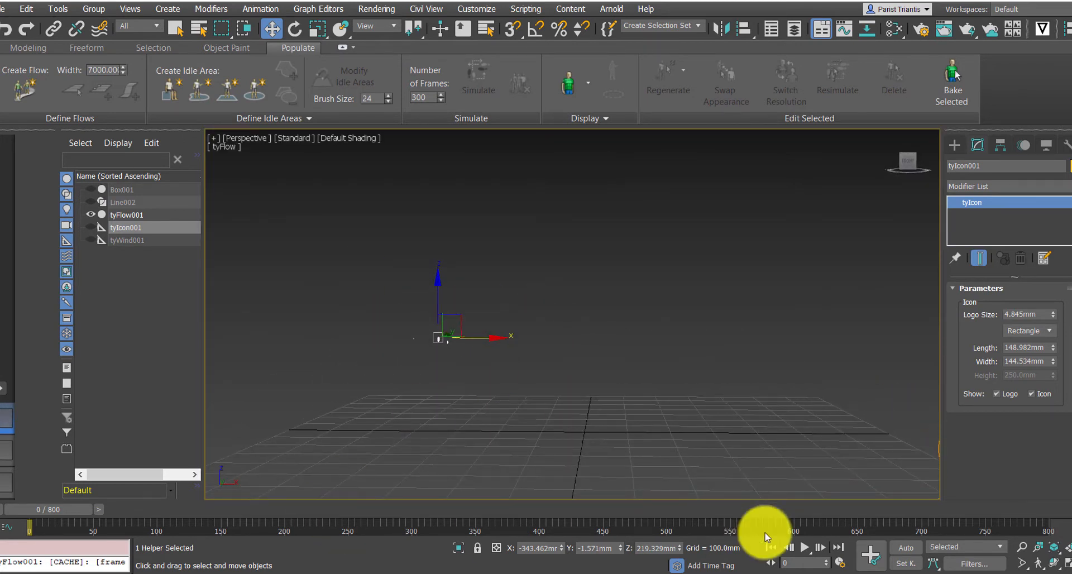
# Play and scrub the simulation in the perspective viewport to preview the particles.
pyautogui.click(804, 548)
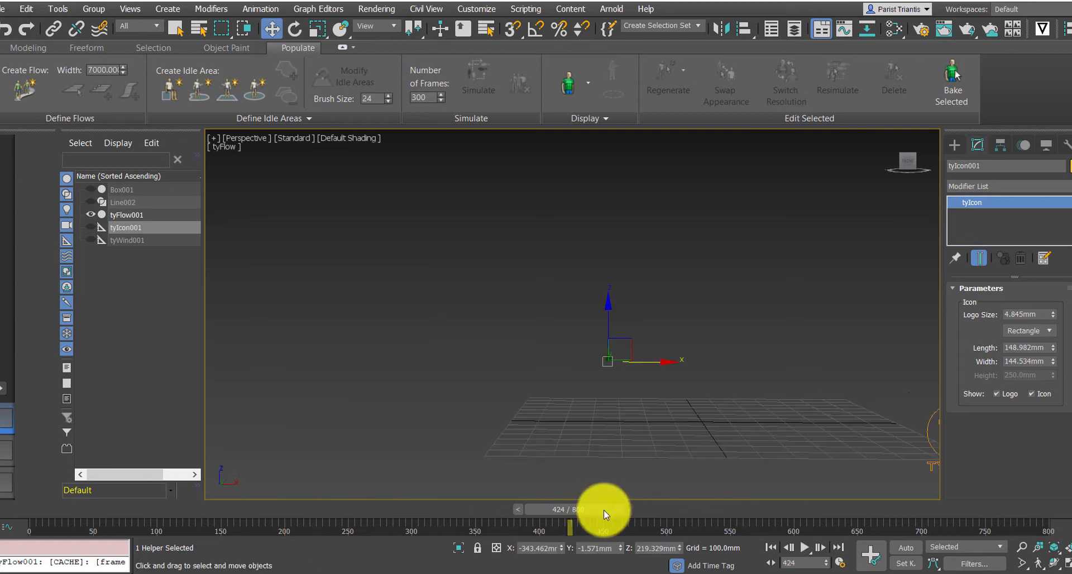
pyautogui.moveTo(599, 510); pyautogui.dragTo(575, 509)
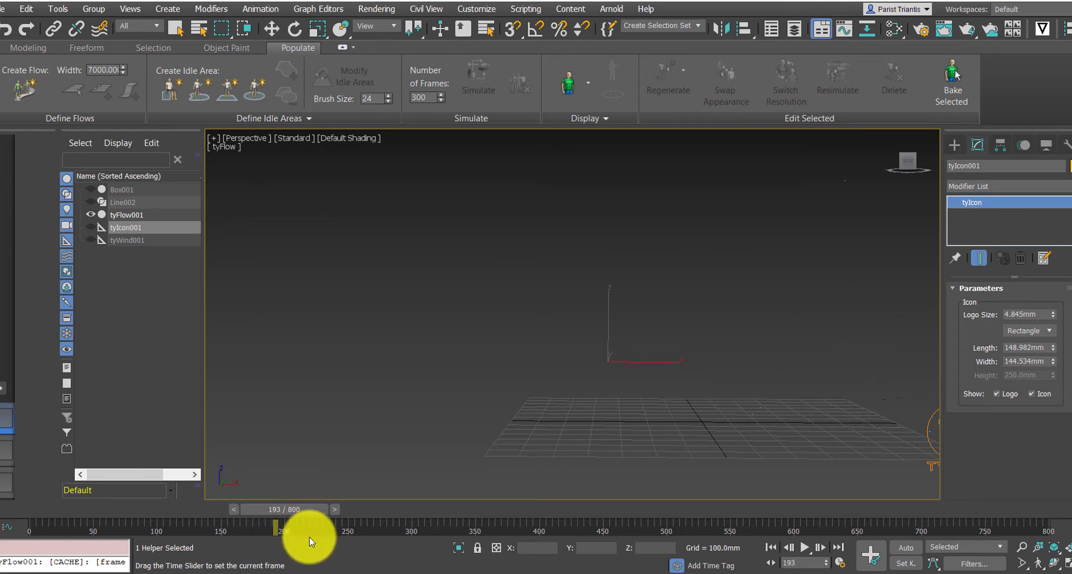
pyautogui.press('w')
pyautogui.moveTo(282, 517); pyautogui.dragTo(293, 513)
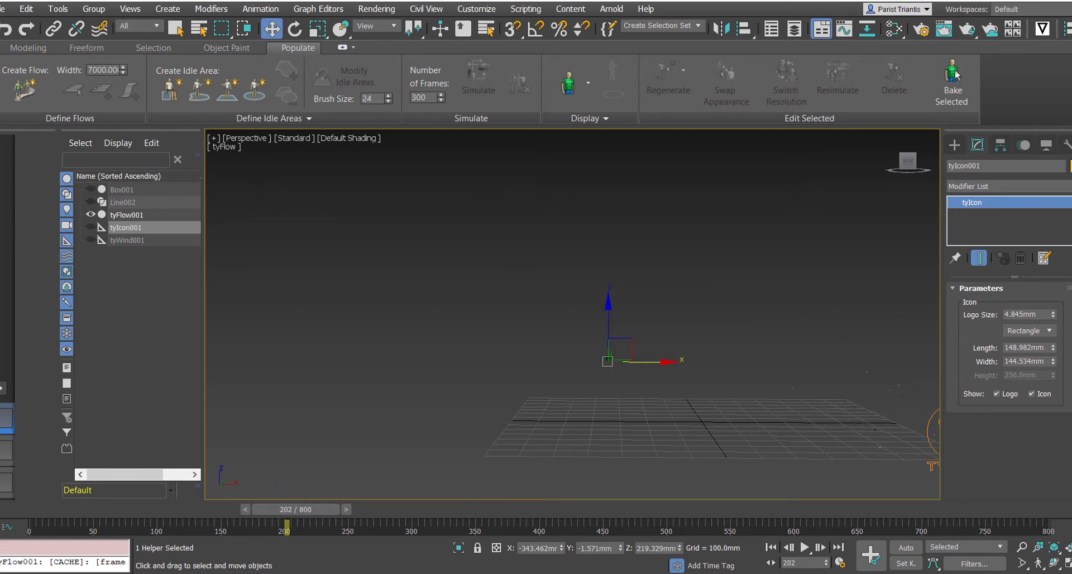
# Search the Customize User Interface toolbar commands for Time Configuration.
pyautogui.hotkey('alt', 'a')
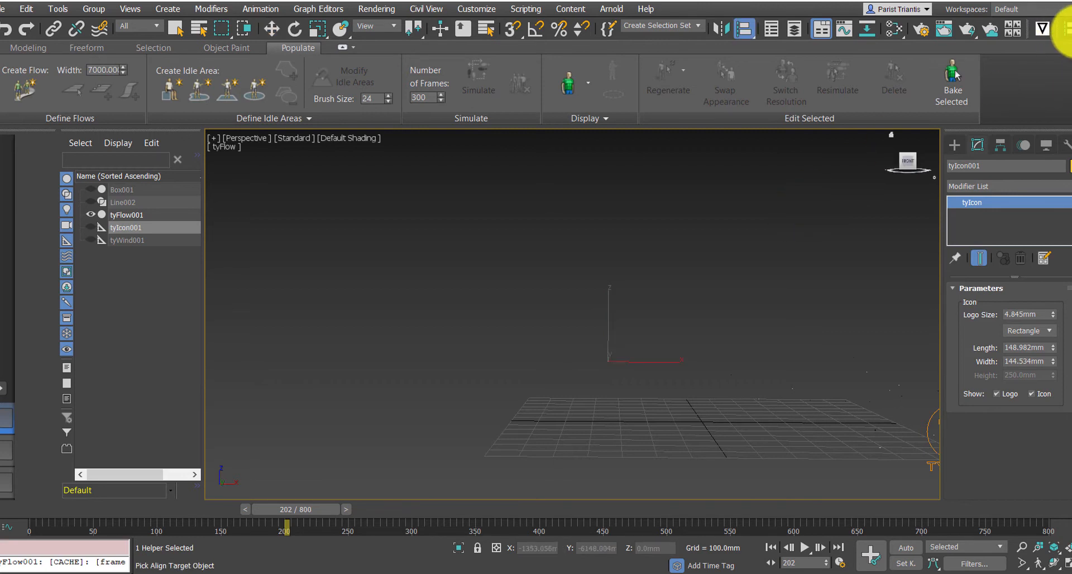
pyautogui.click(1070, 33)
pyautogui.hotkey('ctrl', 'd')
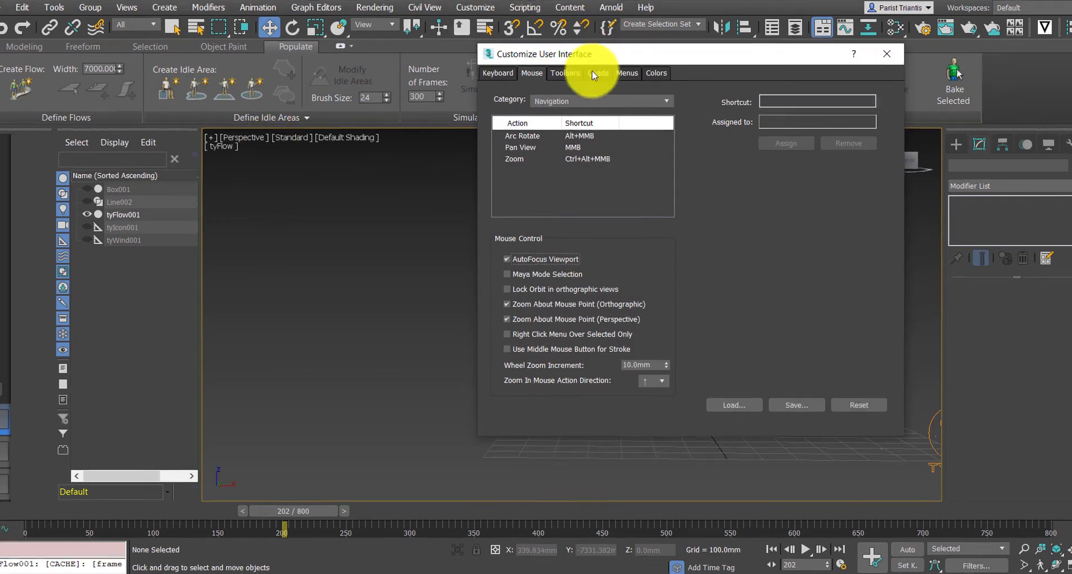
pyautogui.click(566, 74)
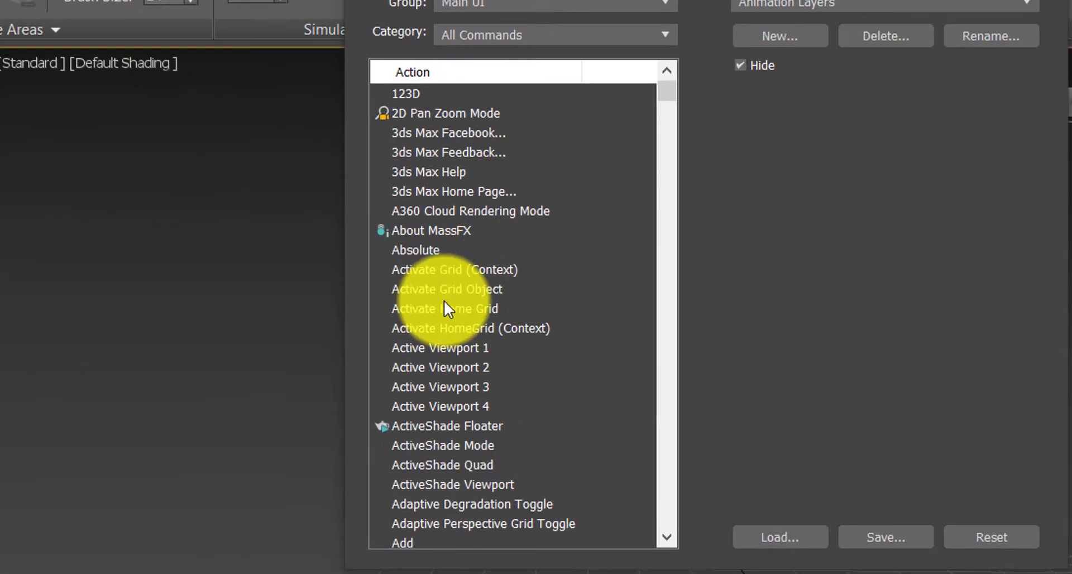
pyautogui.moveTo(671, 93); pyautogui.dragTo(656, 468)
pyautogui.scroll(-10, 441, 427)
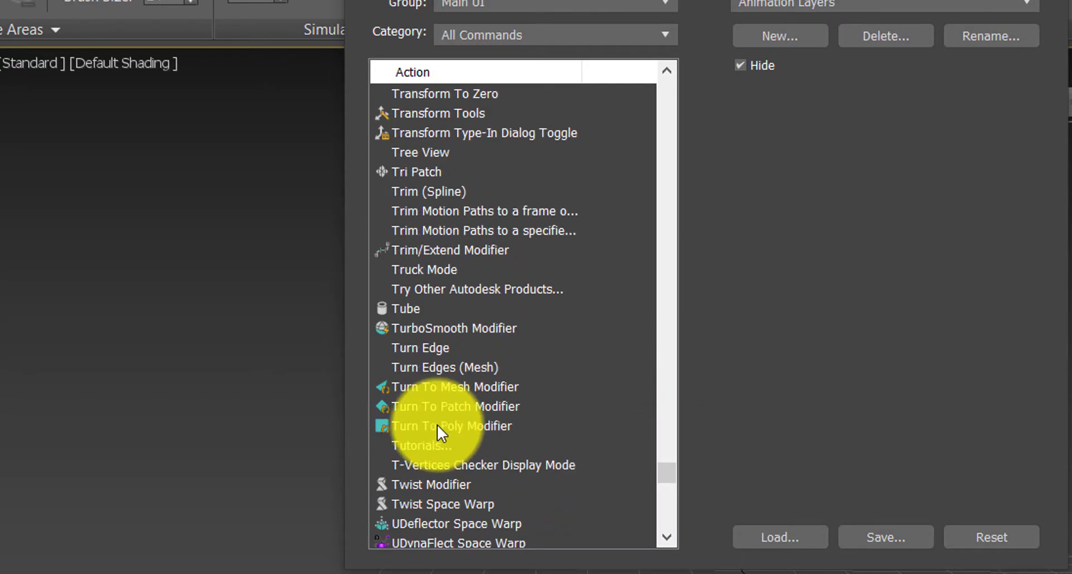
pyautogui.scroll(-2, 429, 369)
pyautogui.scroll(18, 431, 362)
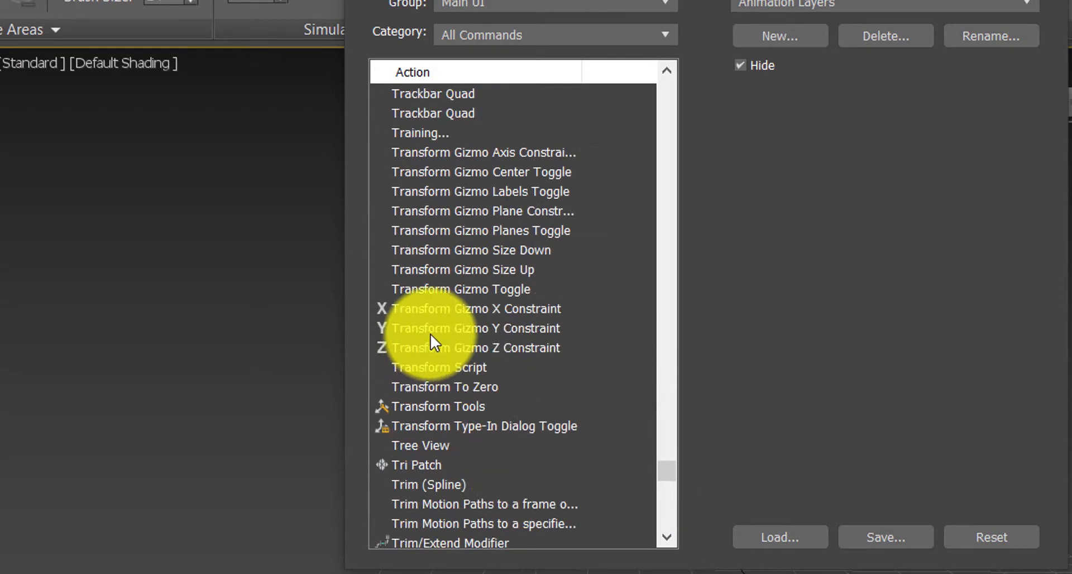
pyautogui.scroll(19, 430, 277)
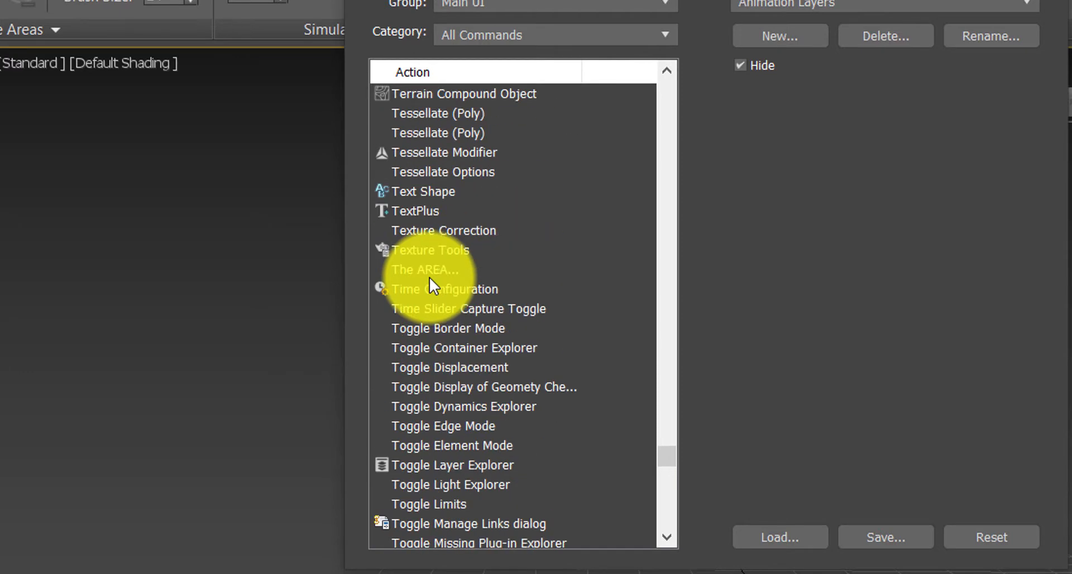
pyautogui.scroll(4, 430, 277)
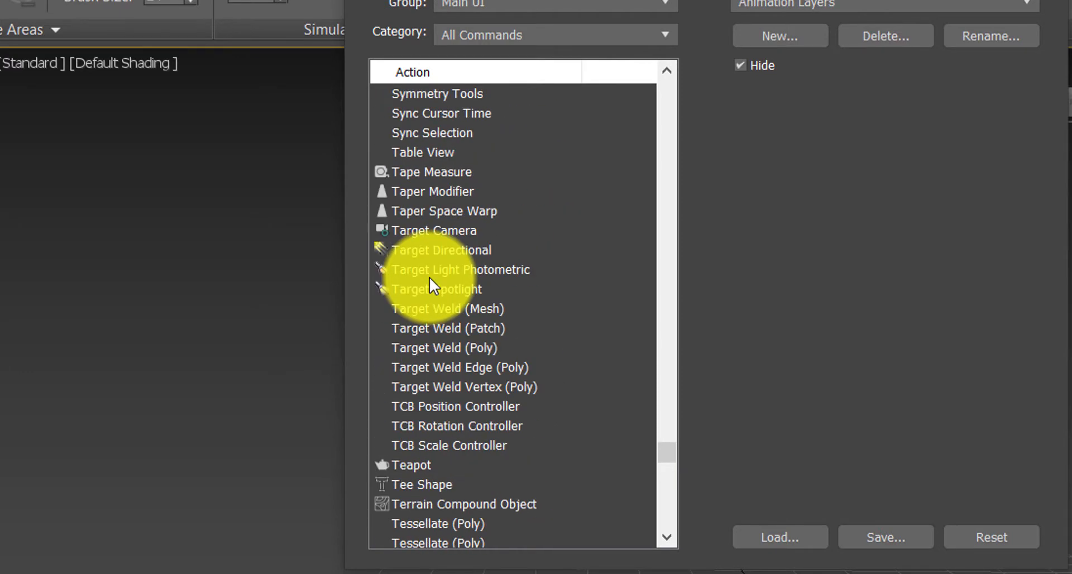
pyautogui.scroll(-6, 447, 344)
pyautogui.click(447, 346)
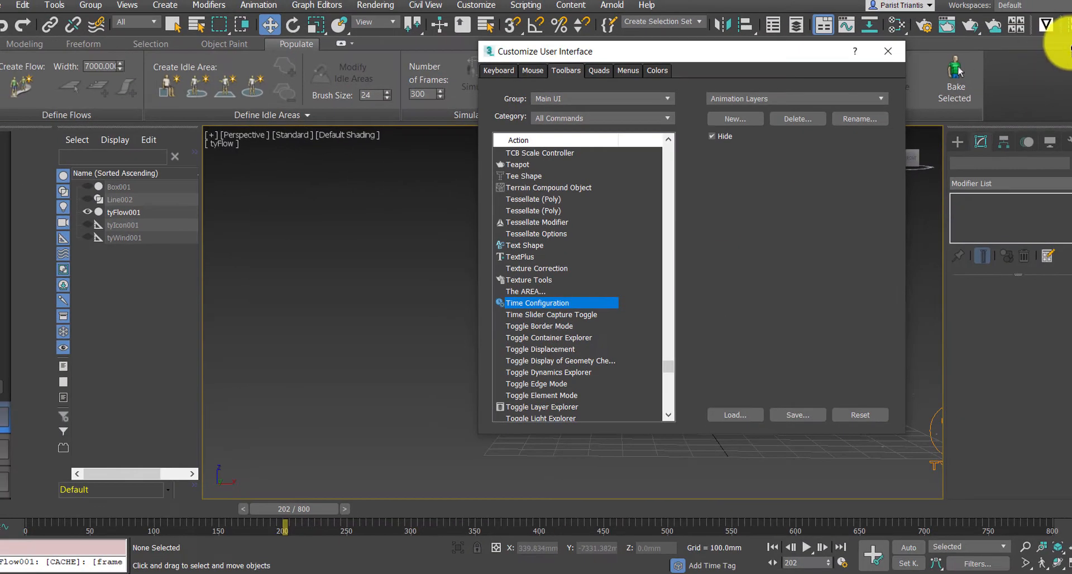
pyautogui.click(887, 51)
# Open Time Configuration and set the animation end time to 200 frames.
pyautogui.click(1071, 27)
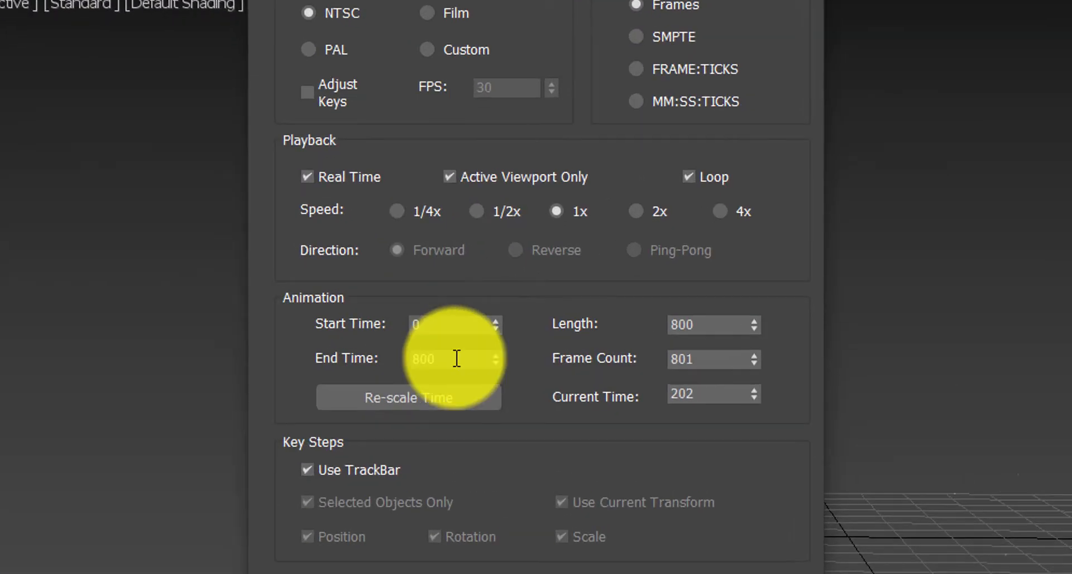
pyautogui.moveTo(488, 327); pyautogui.dragTo(464, 327)
pyautogui.write('299')
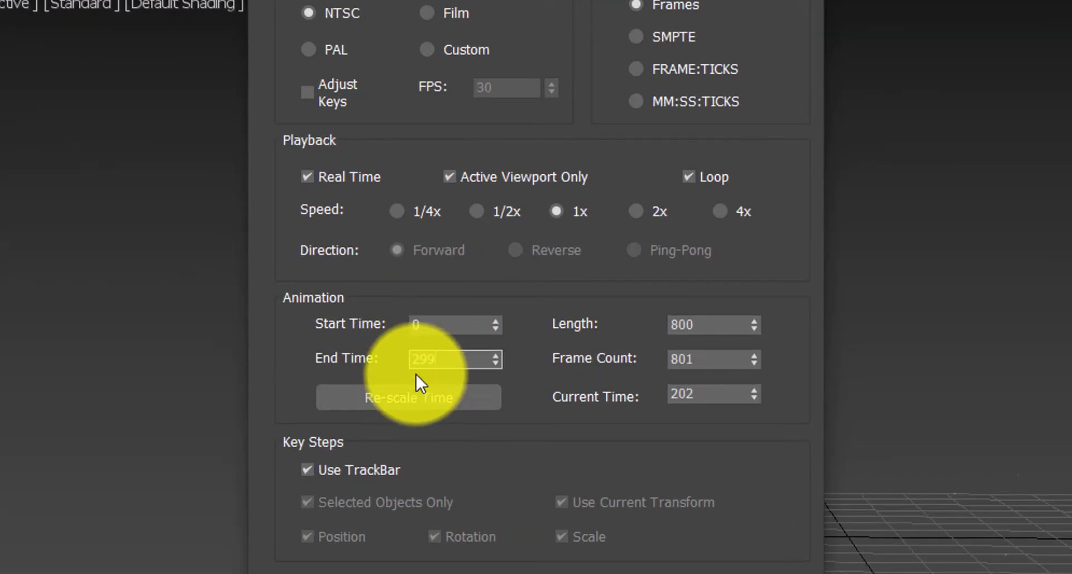
pyautogui.write('00')
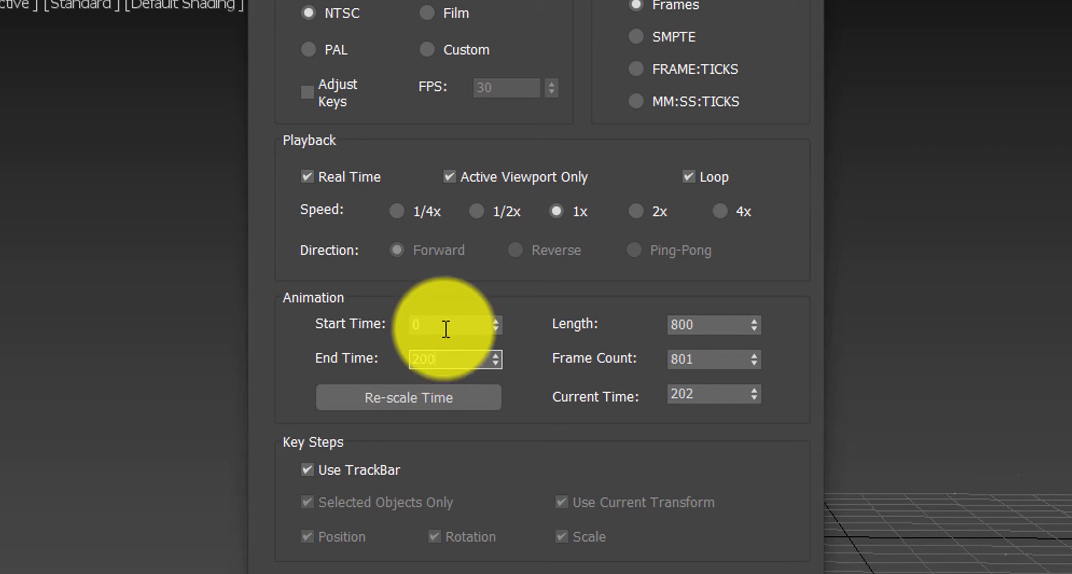
pyautogui.click(445, 329)
pyautogui.click(498, 573)
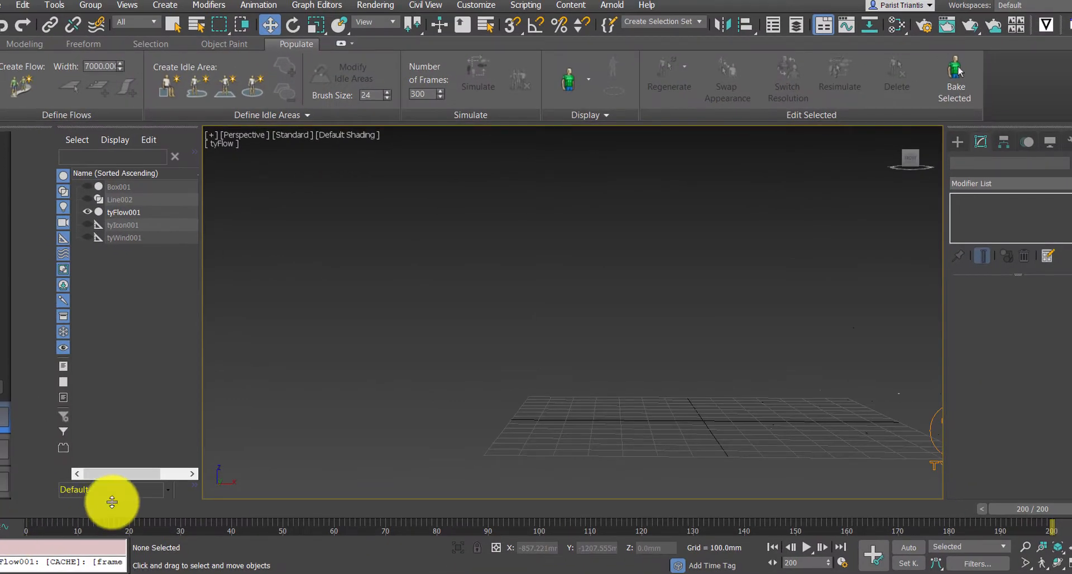
# Play the simulation over the shortened timeline to preview the result.
pyautogui.moveTo(1015, 509); pyautogui.dragTo(15, 511)
pyautogui.moveTo(749, 332); pyautogui.dragTo(687, 335, button='middle')
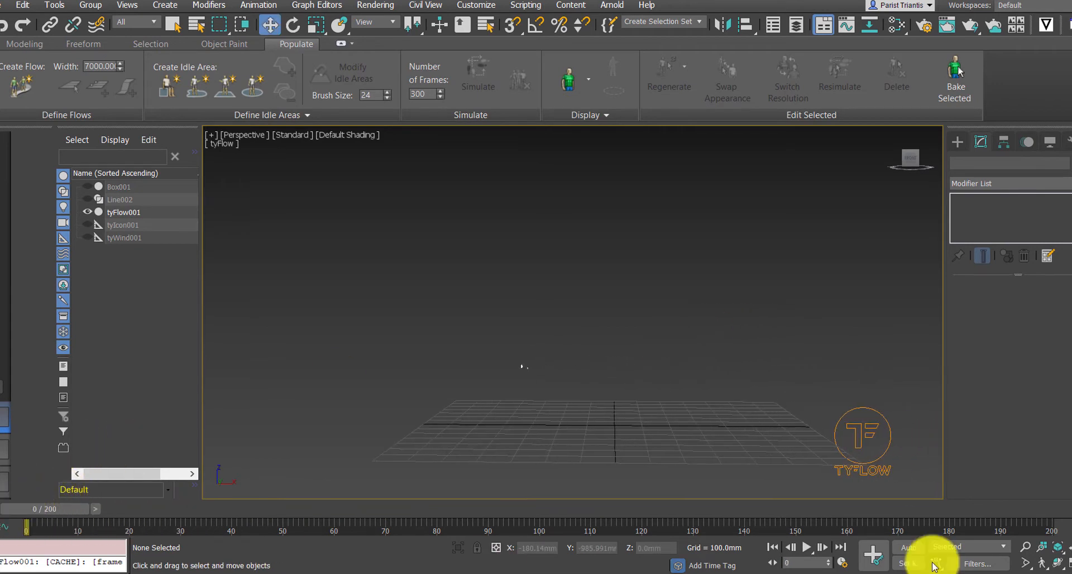
pyautogui.press('w')
pyautogui.click(812, 547)
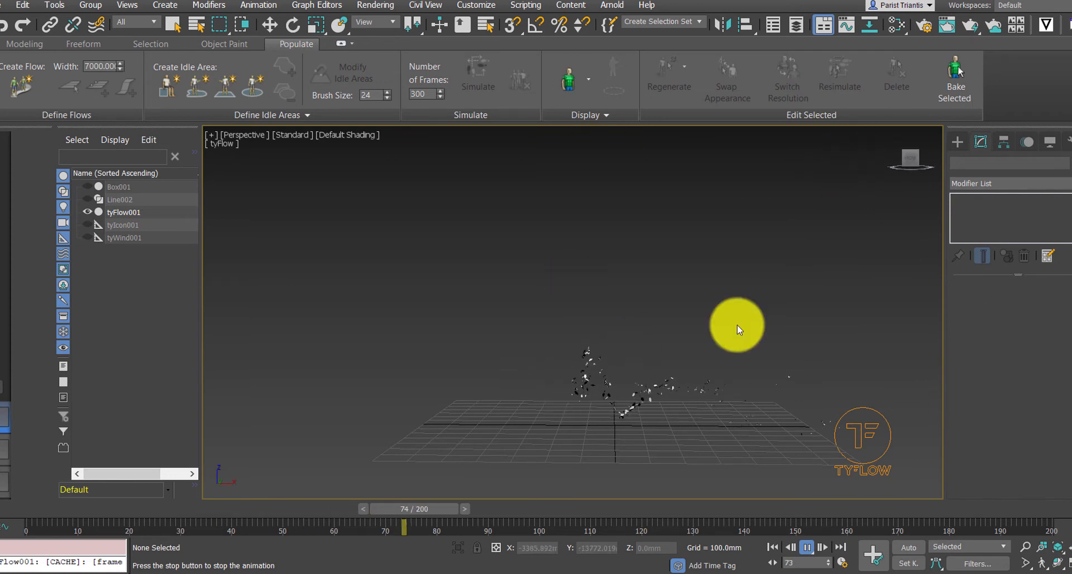
# Select tyFlow001, open the tyFlow editor and review the Force, PhysX Collision and Voronoi Fracture operators.
pyautogui.click(856, 454)
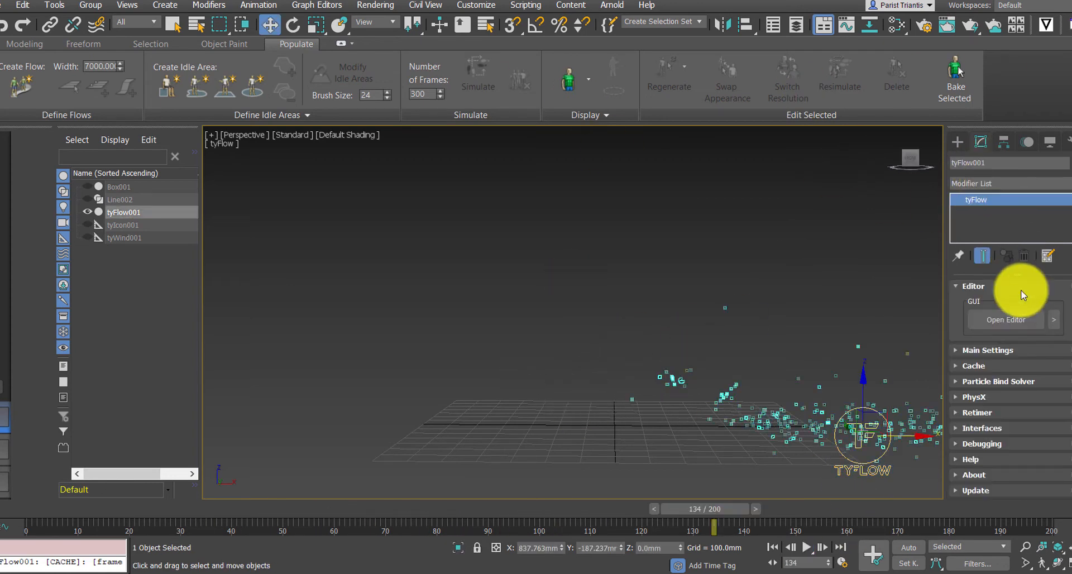
pyautogui.click(1013, 326)
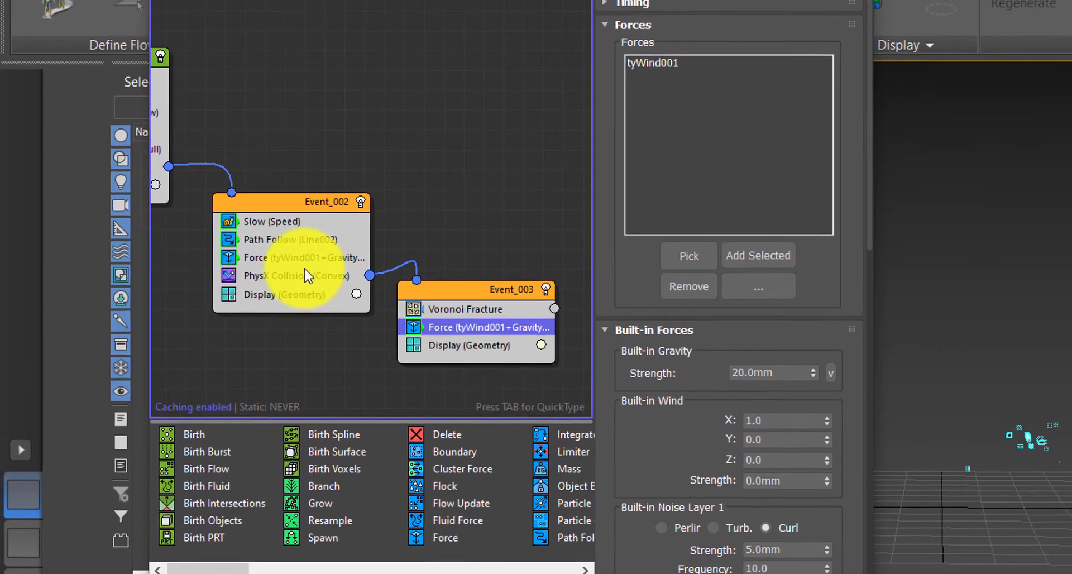
pyautogui.click(211, 257)
pyautogui.click(294, 277)
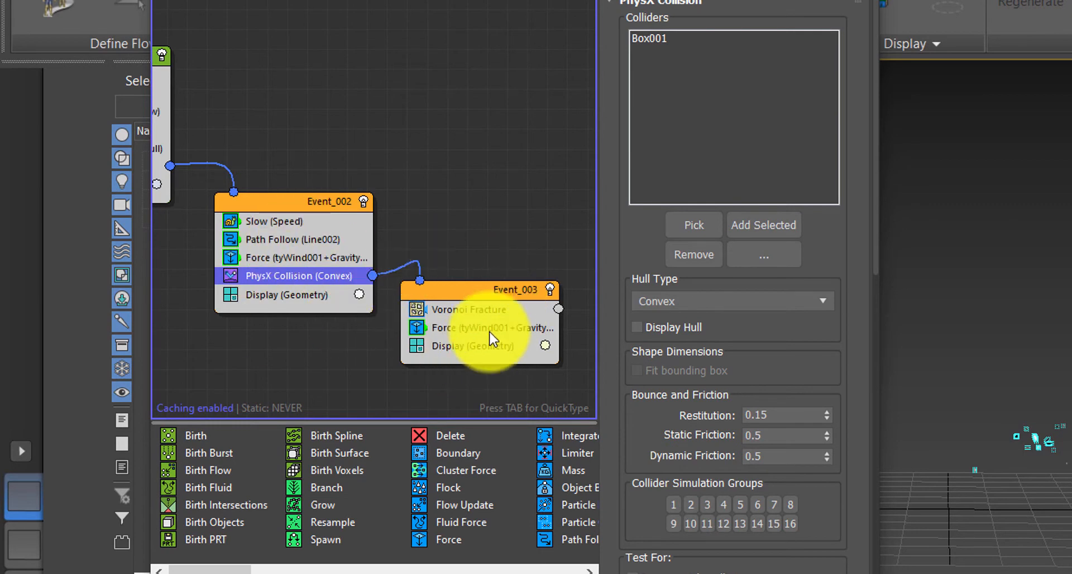
pyautogui.click(485, 312)
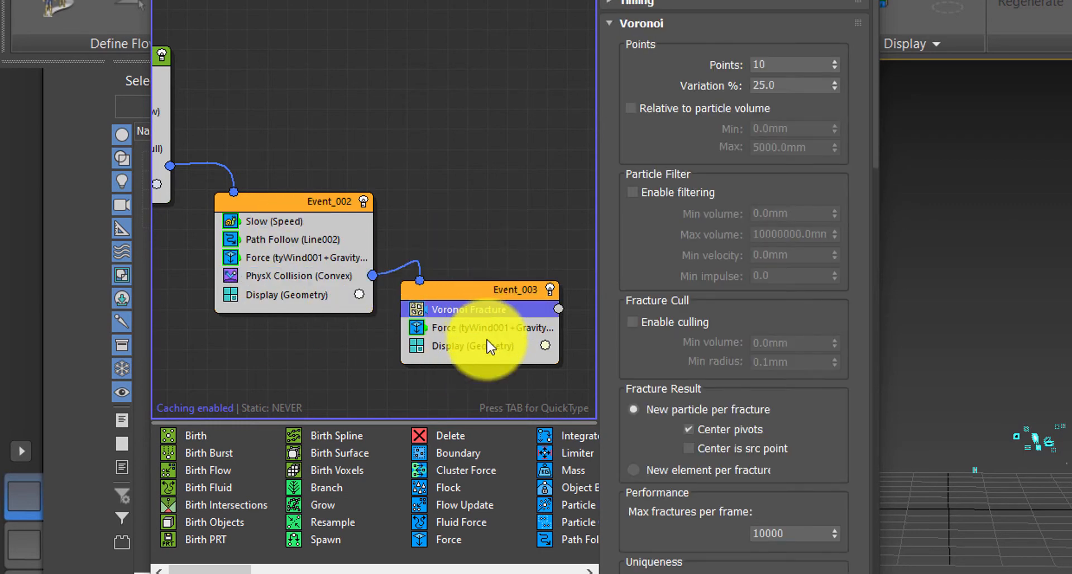
pyautogui.click(483, 331)
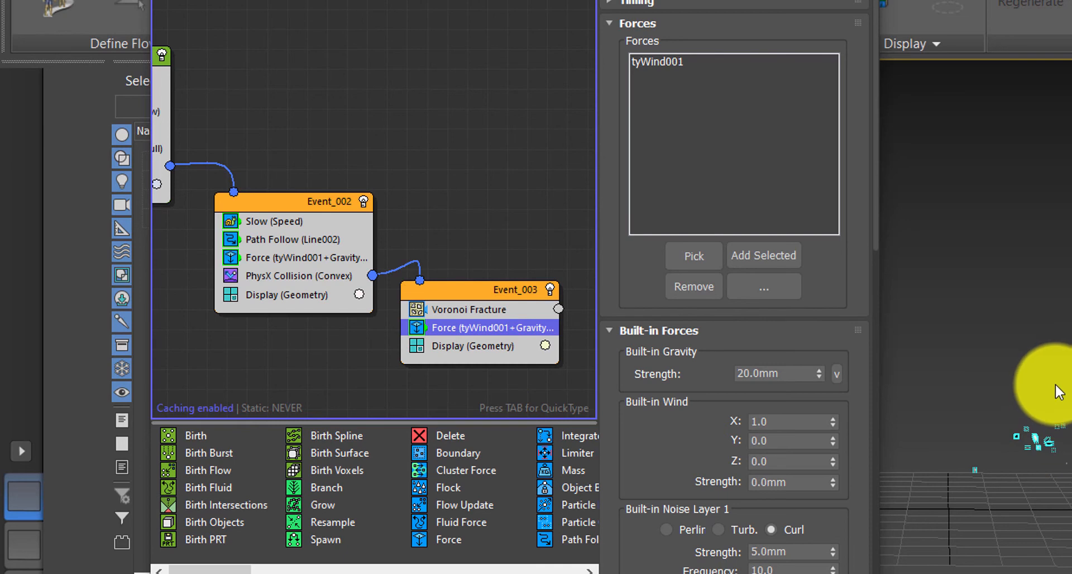
pyautogui.click(502, 234)
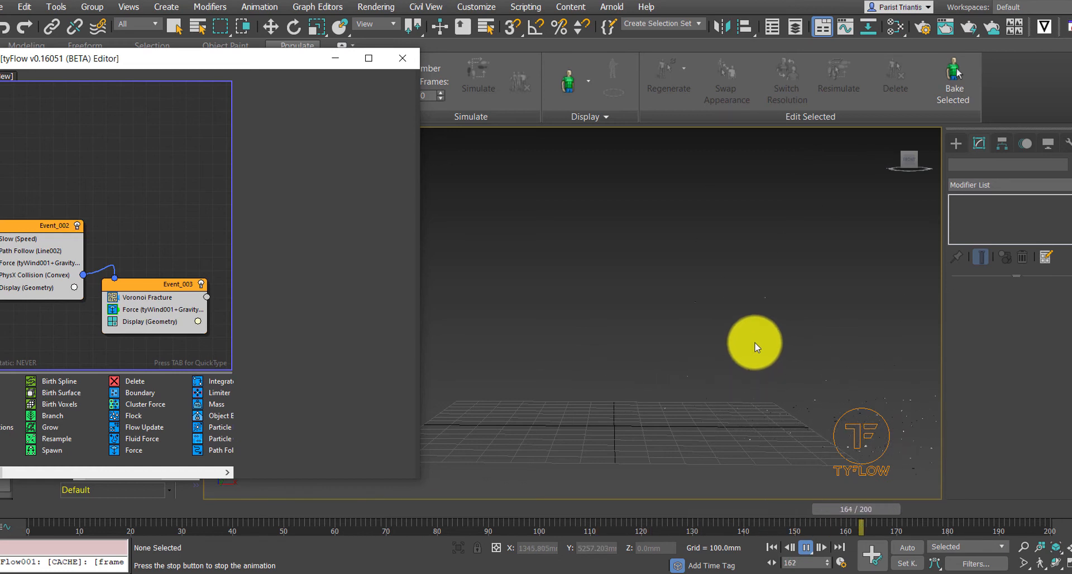
pyautogui.moveTo(242, 60)
pyautogui.mouseDown()
pyautogui.moveTo(277, 79)
pyautogui.moveTo(242, 50)
pyautogui.mouseUp()
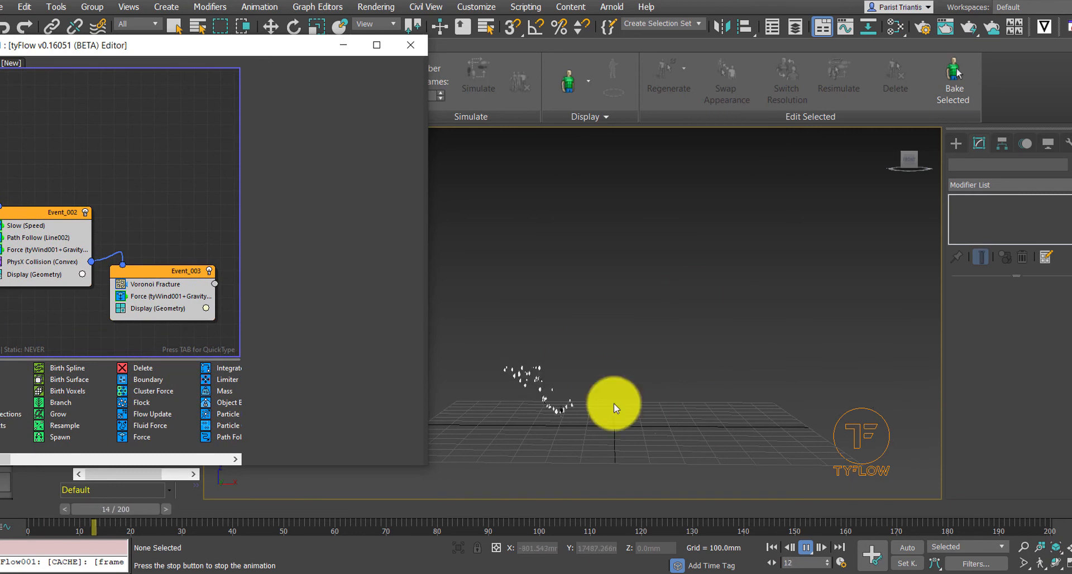